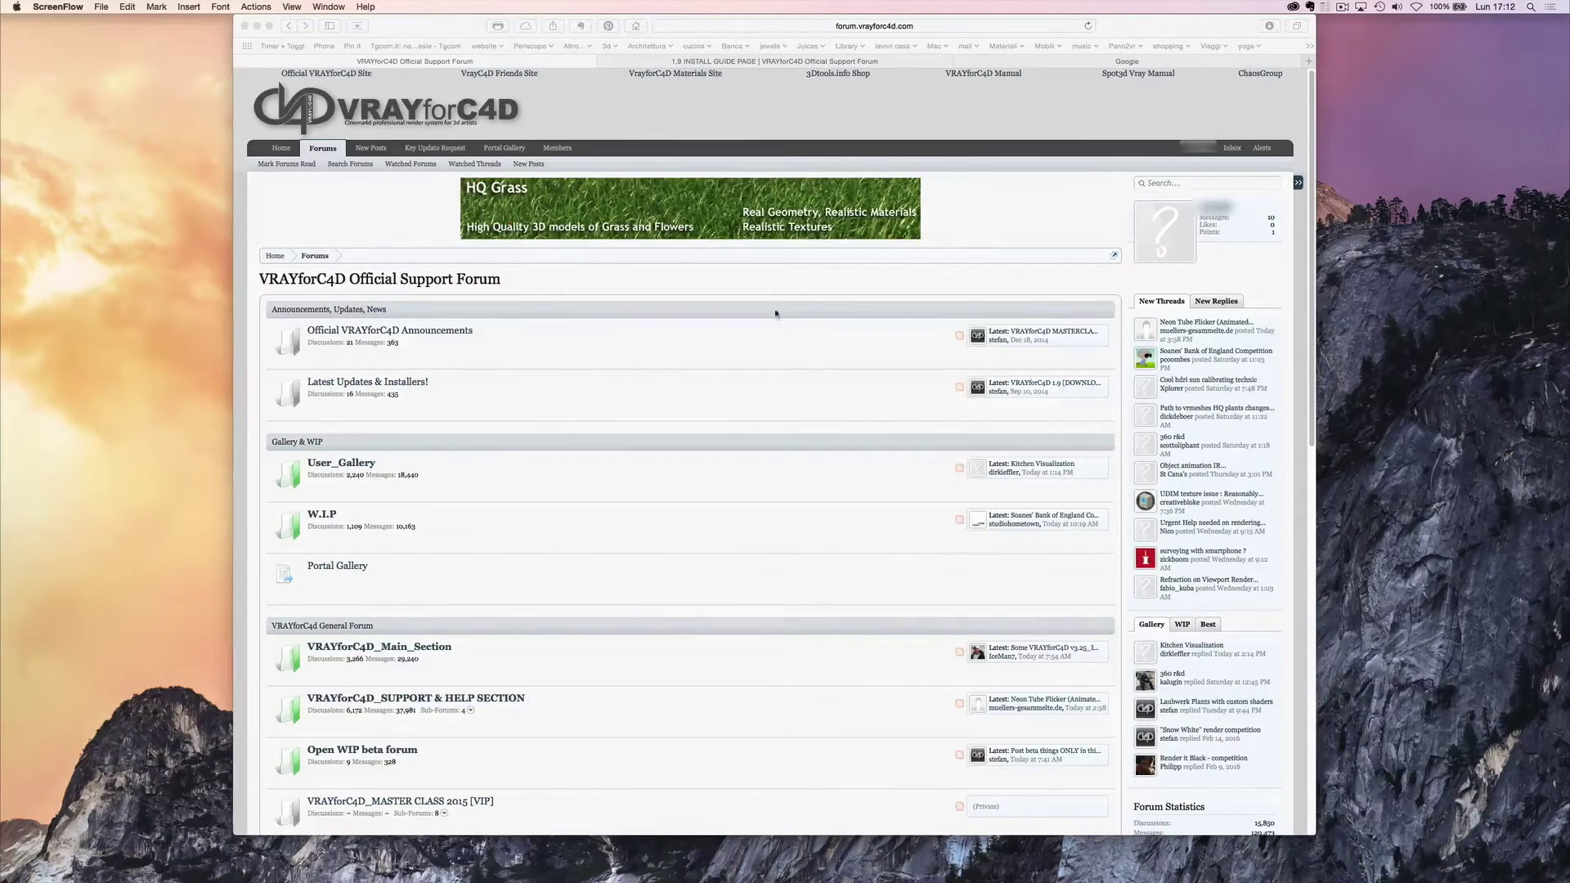
- From the VRAYforC4D 1.9 download page thread, download the V-RAY Standalone WIN_64bit 2.55 installer
{"action": "left_click", "coordinate": [413, 384]}
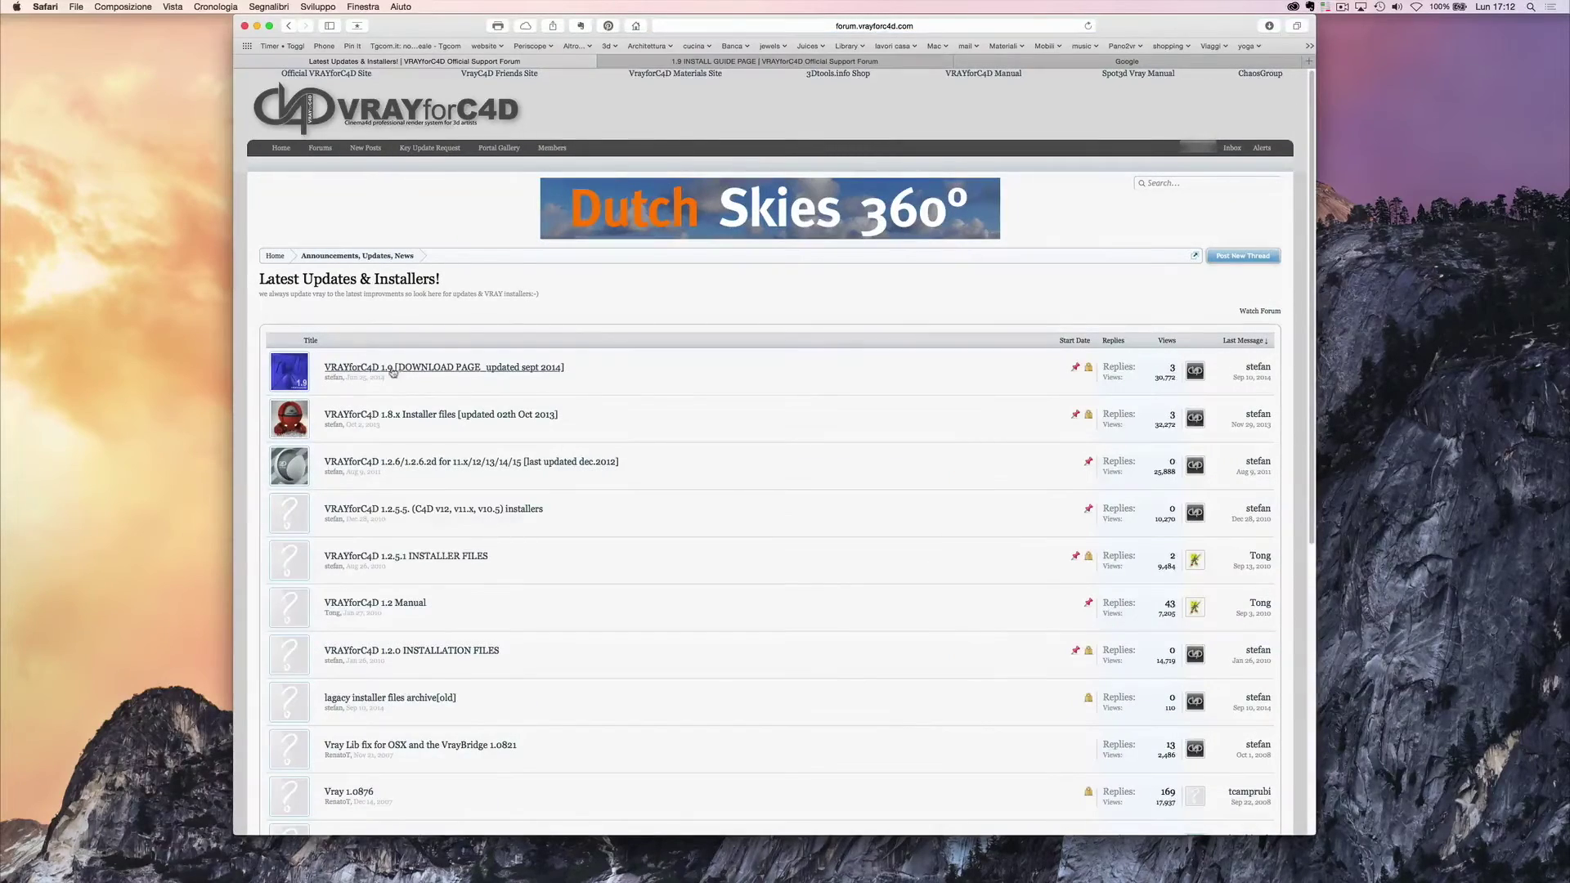
{"action": "left_click", "coordinate": [393, 368]}
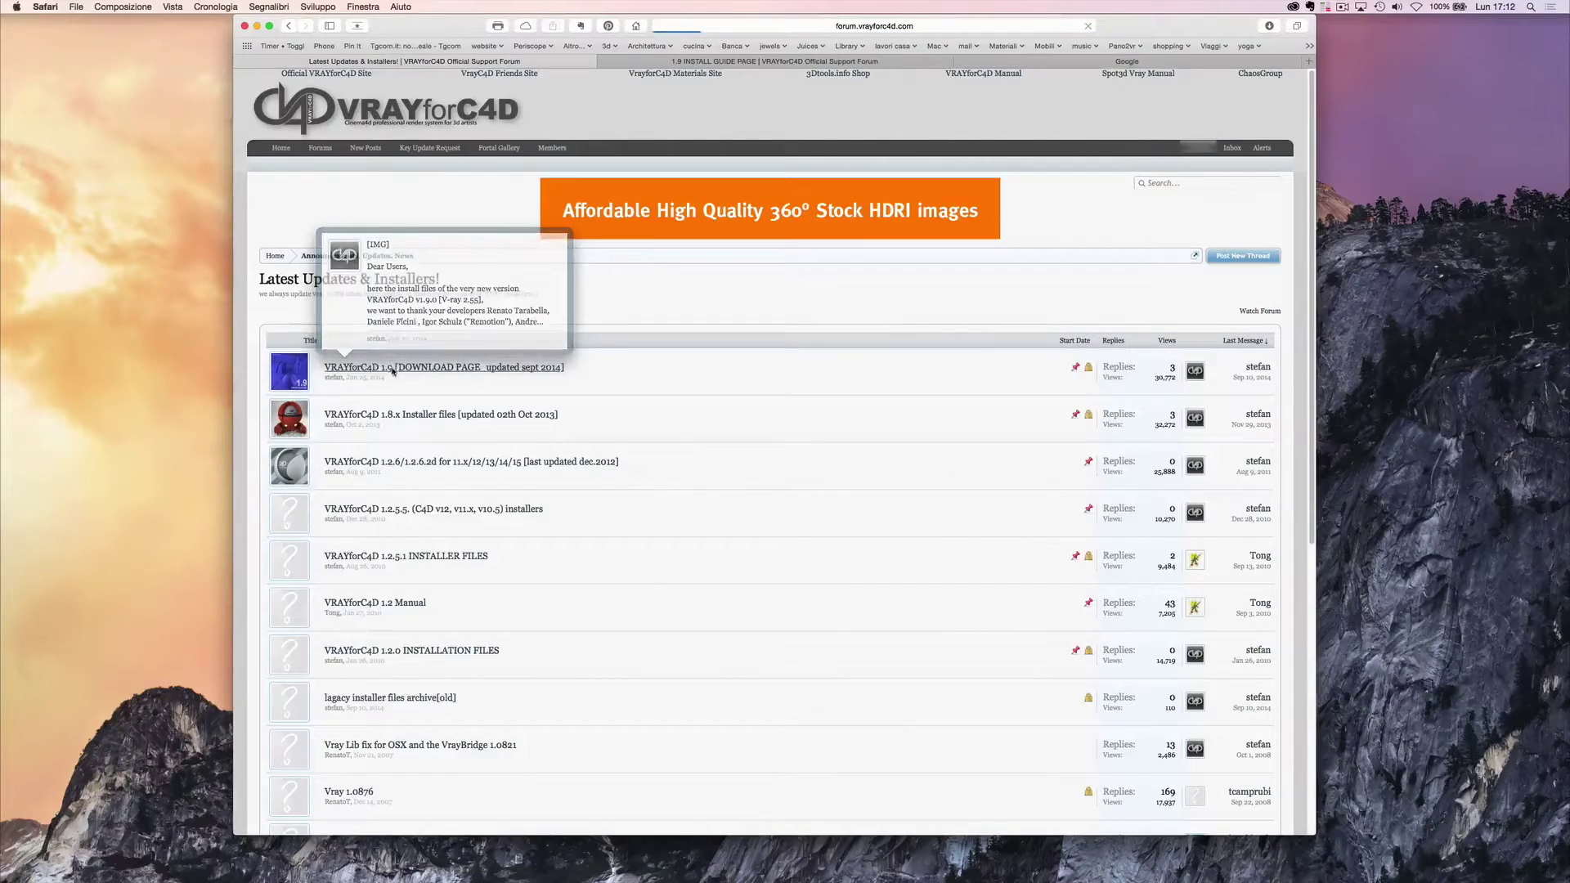
{"action": "scroll", "coordinate": [540, 390], "scroll_direction": "down", "scroll_amount": 15}
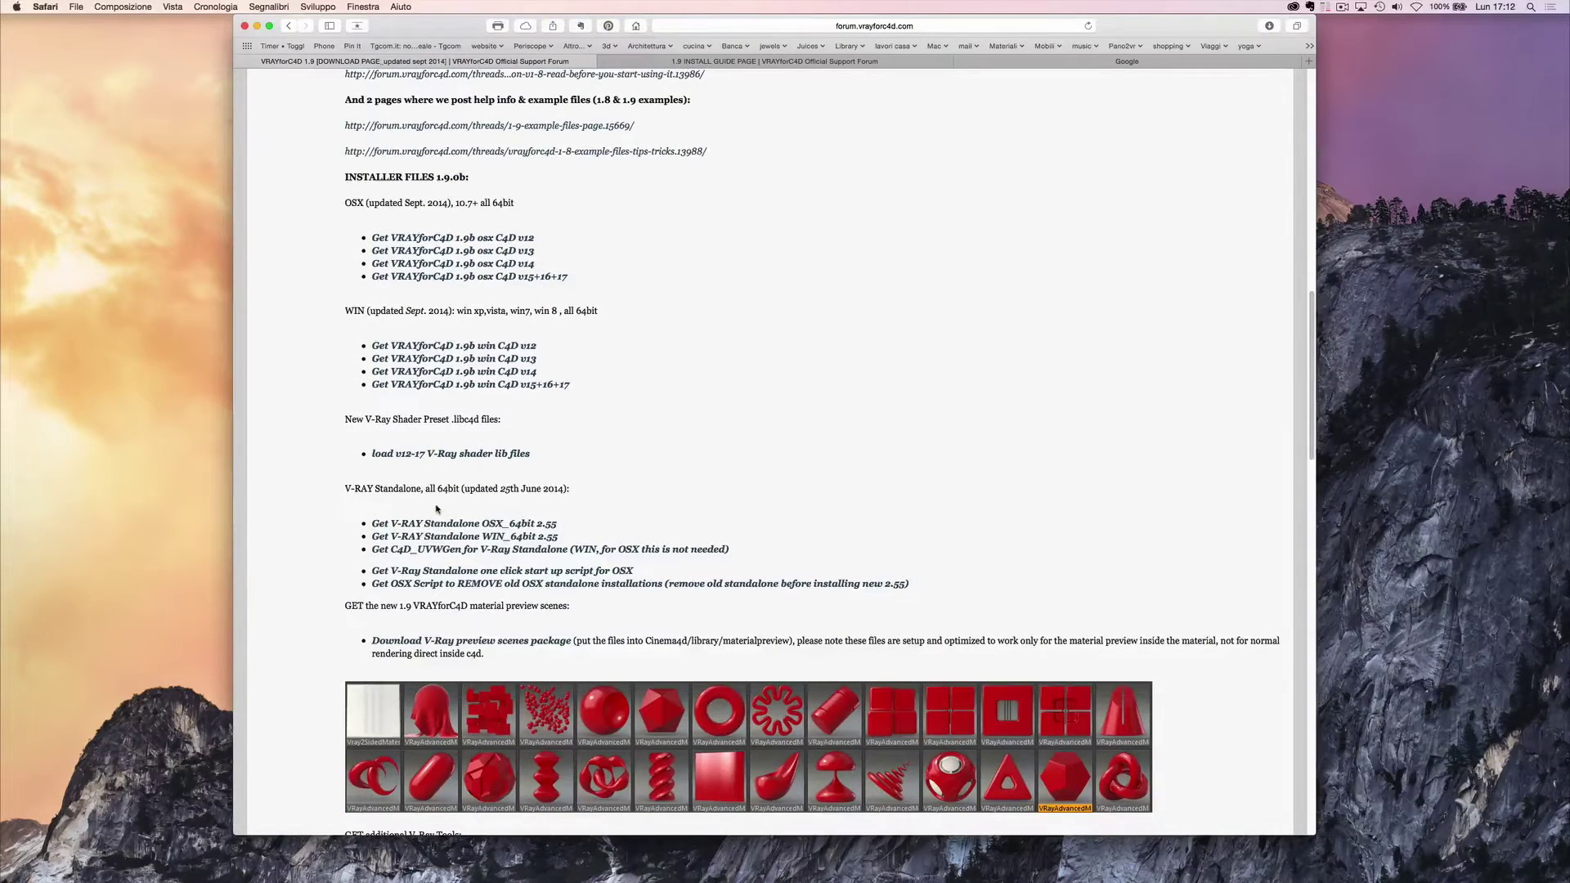
{"action": "left_click", "coordinate": [391, 536]}
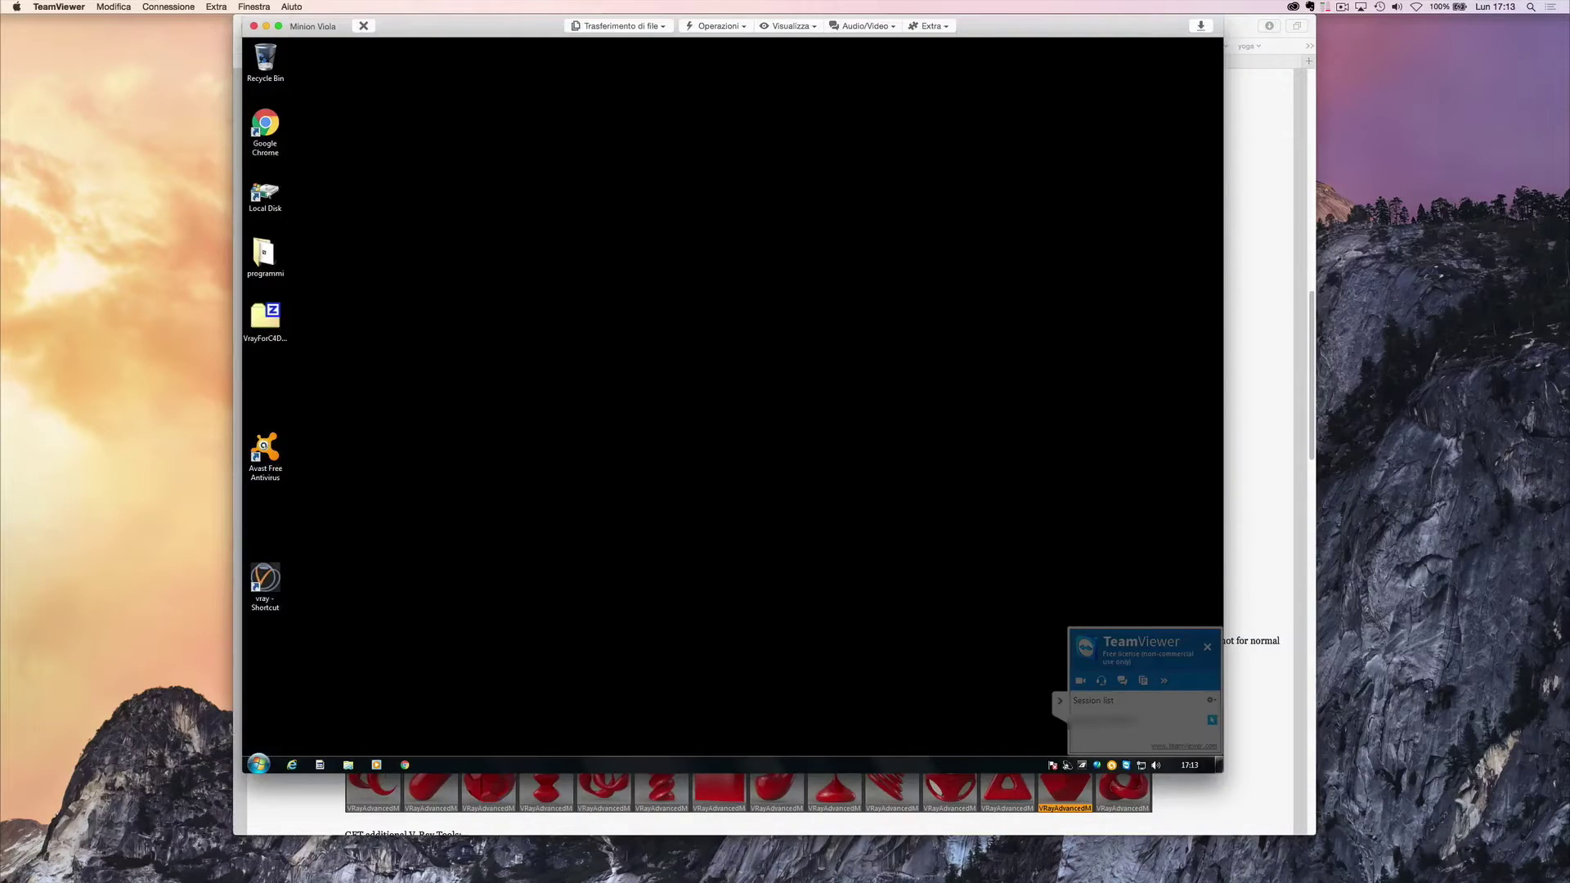
{"action": "double_click", "coordinate": [264, 193]}
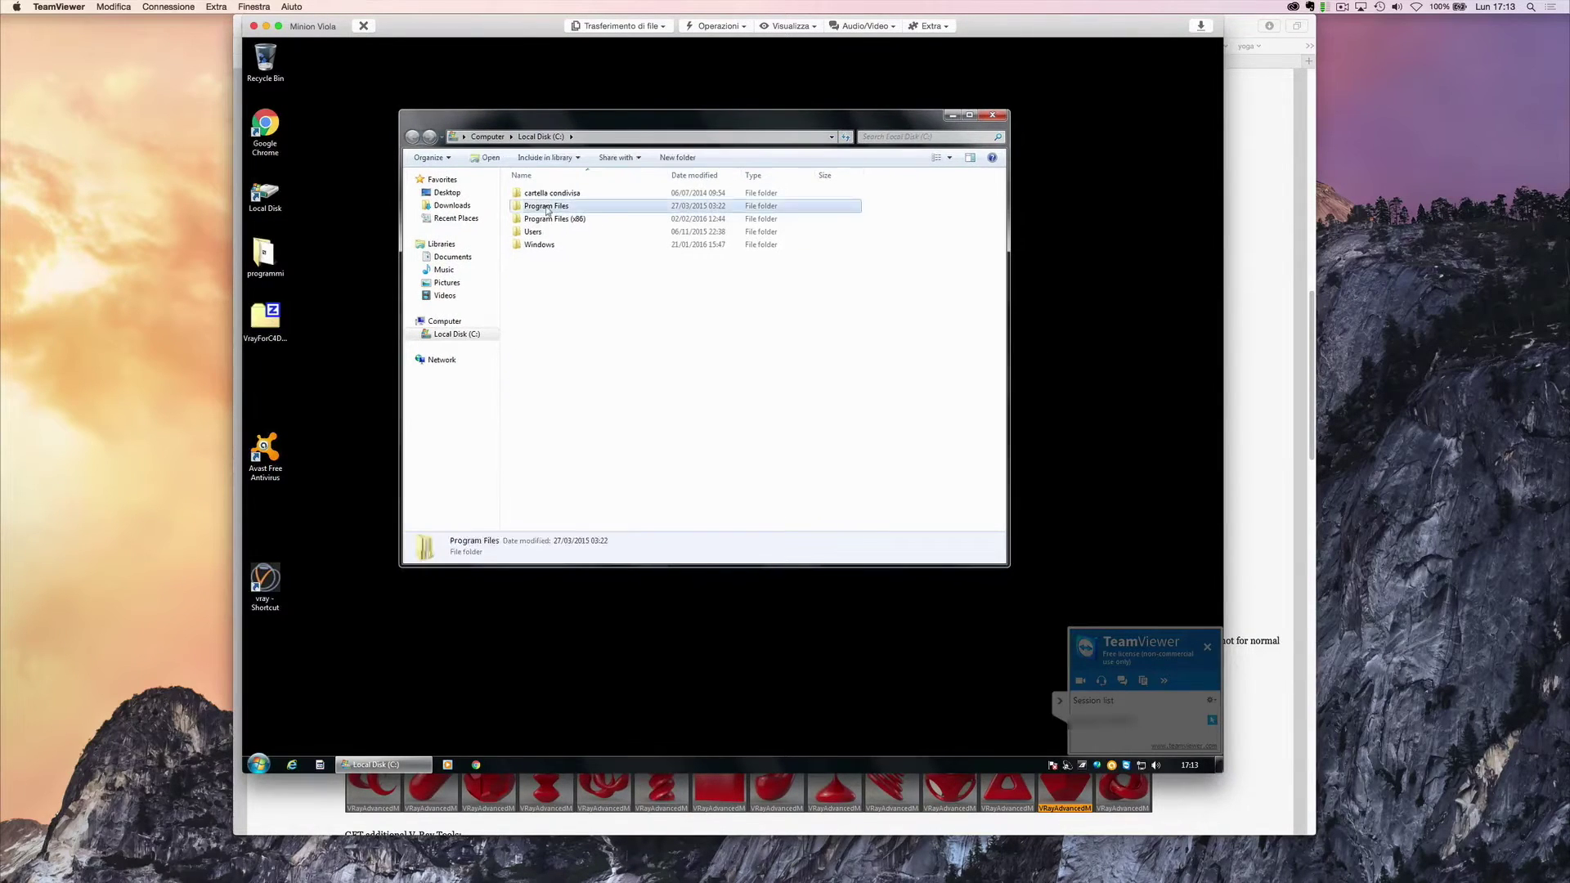
{"action": "double_click", "coordinate": [556, 206]}
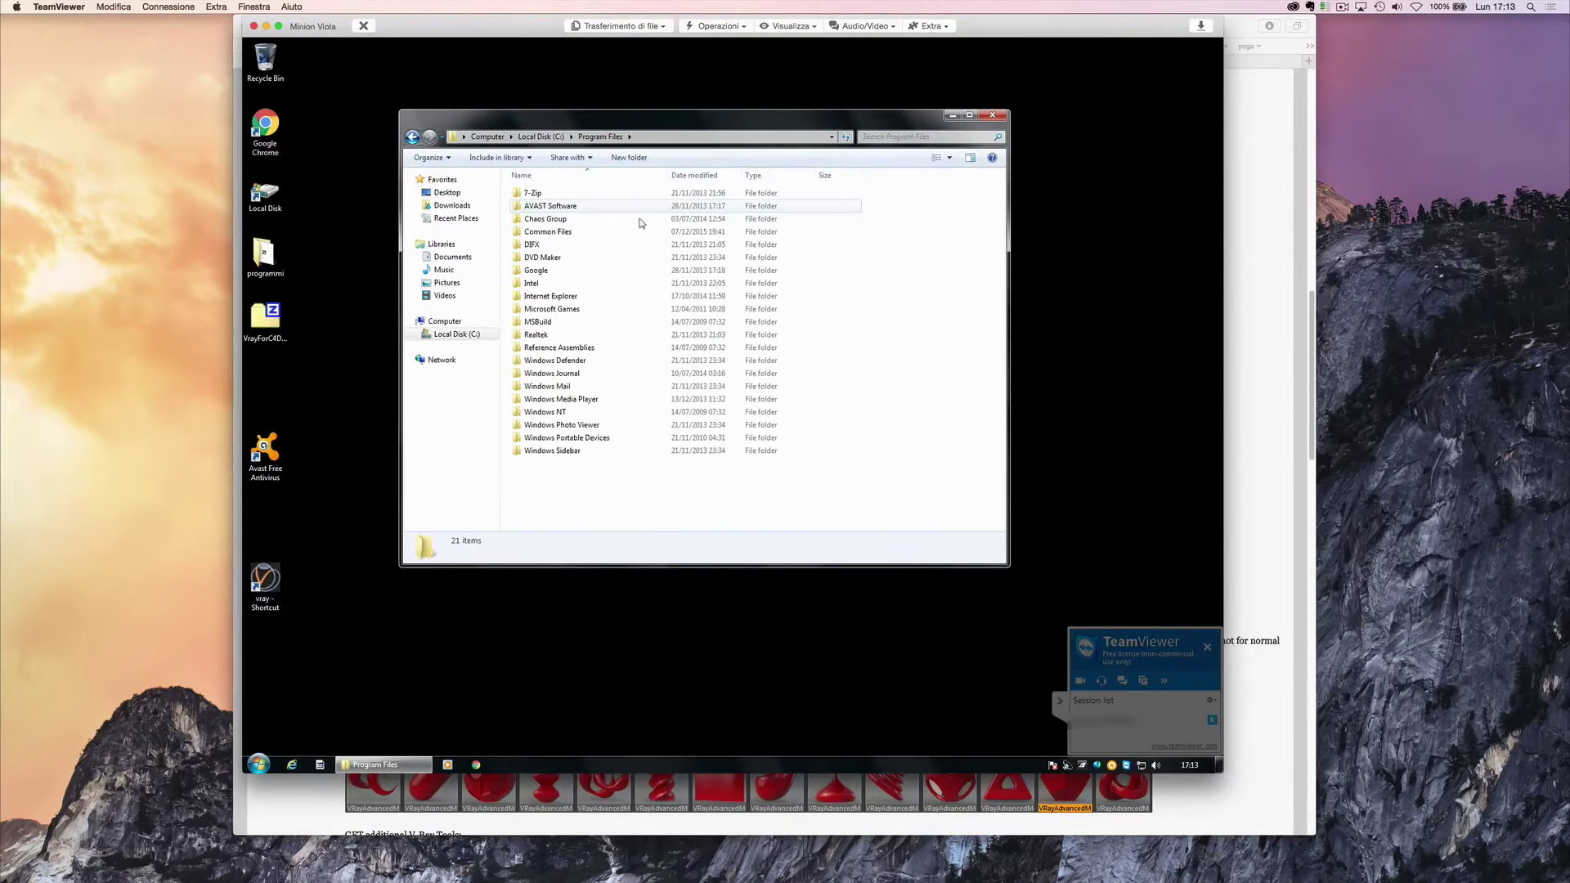
{"action": "double_click", "coordinate": [546, 219]}
{"action": "double_click", "coordinate": [538, 198]}
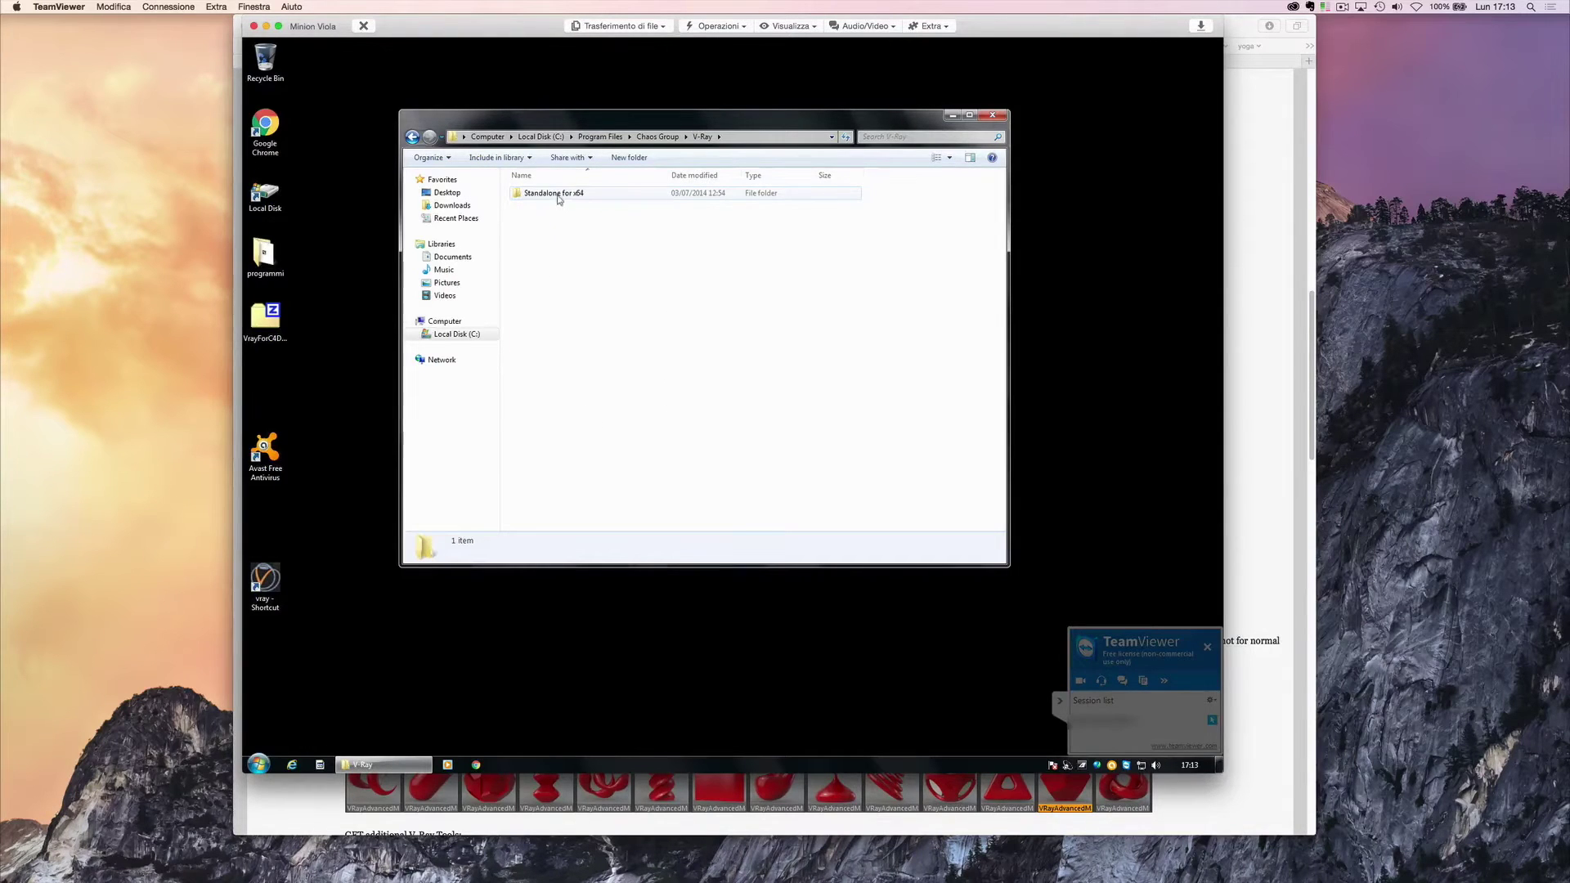
{"action": "double_click", "coordinate": [541, 197]}
{"action": "double_click", "coordinate": [530, 197]}
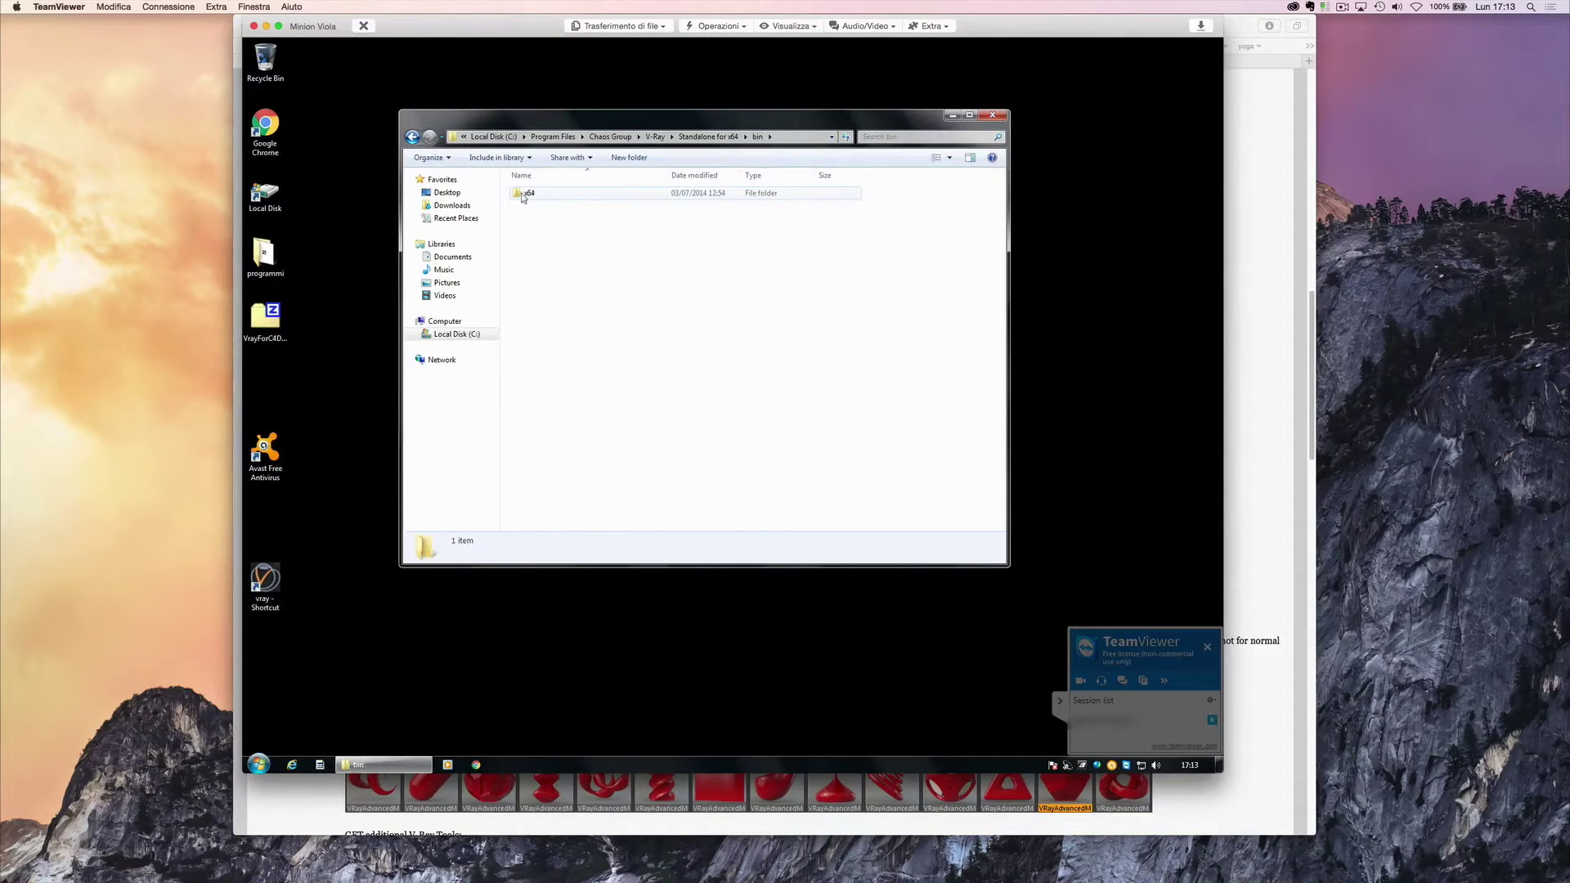
{"action": "left_click", "coordinate": [531, 198]}
{"action": "double_click", "coordinate": [530, 197]}
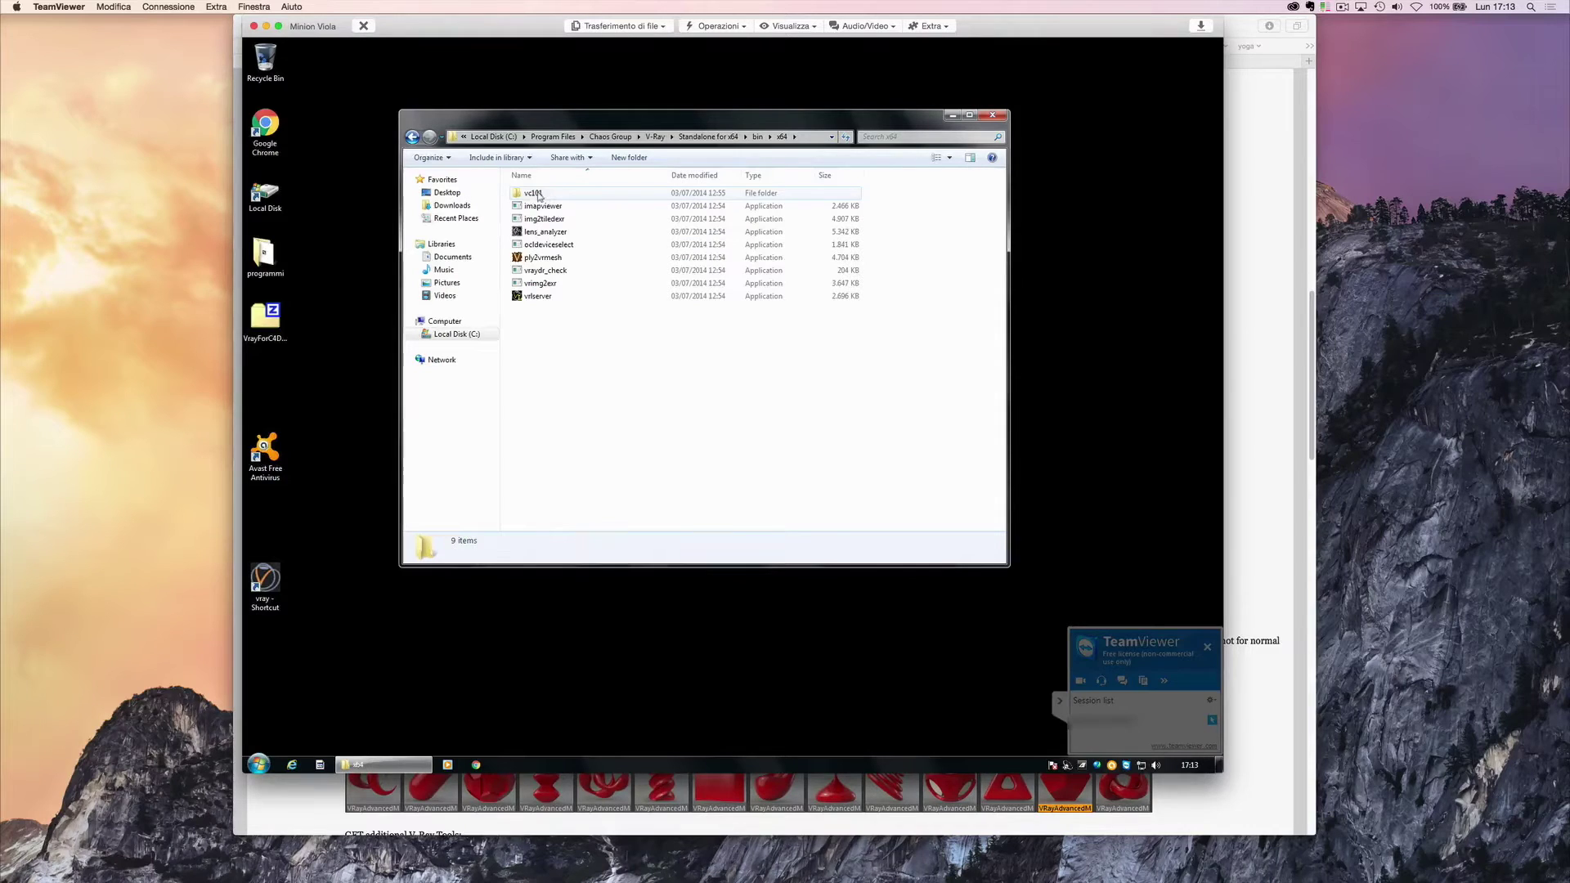
{"action": "double_click", "coordinate": [552, 196]}
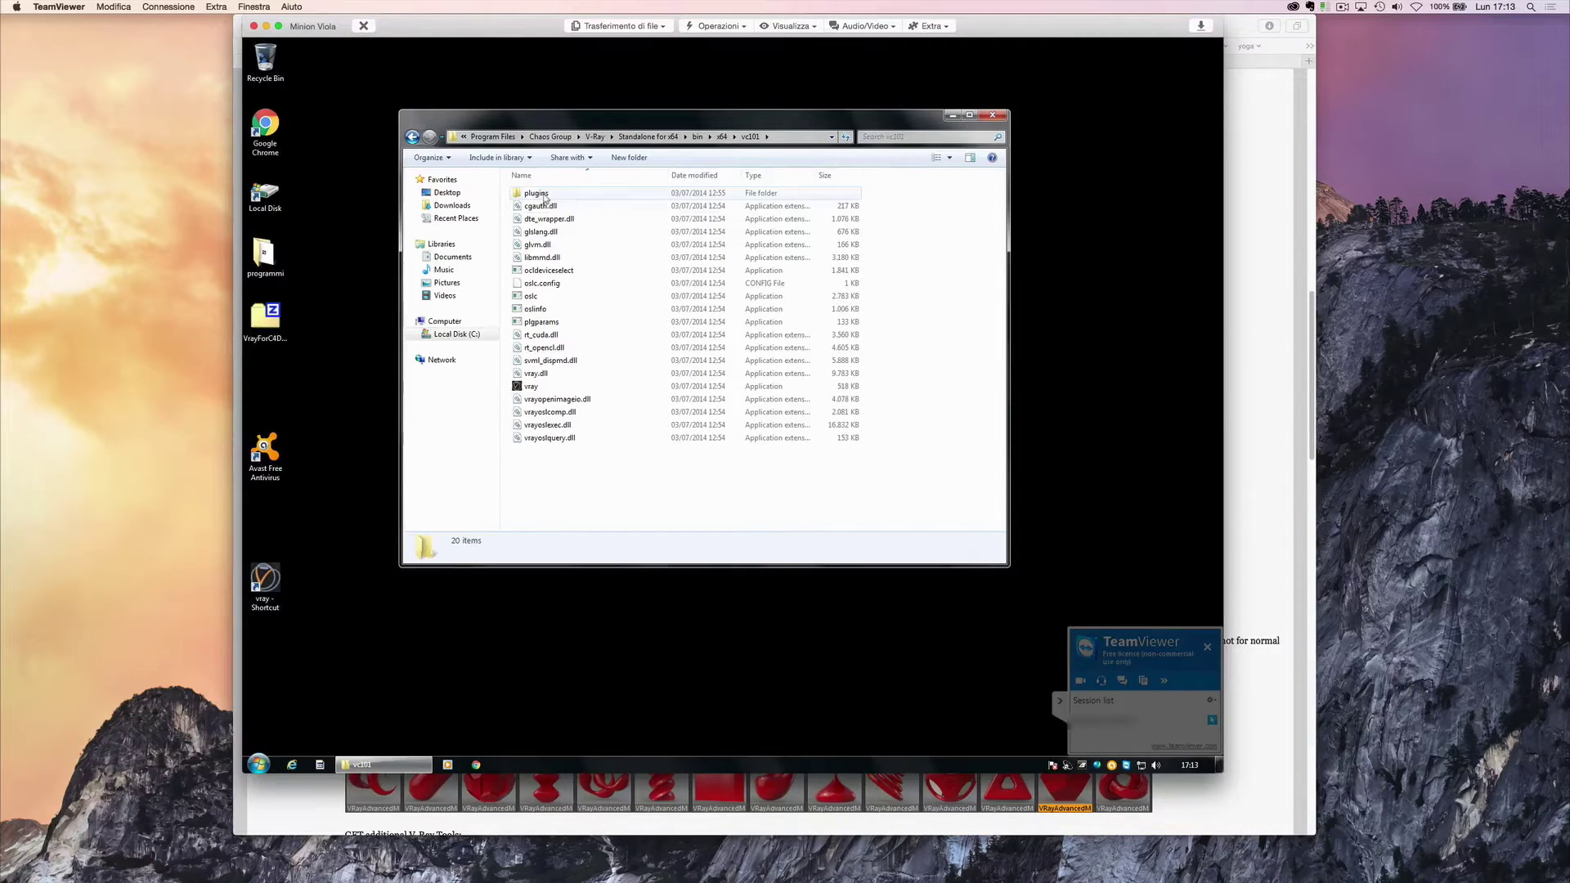
{"action": "double_click", "coordinate": [543, 198]}
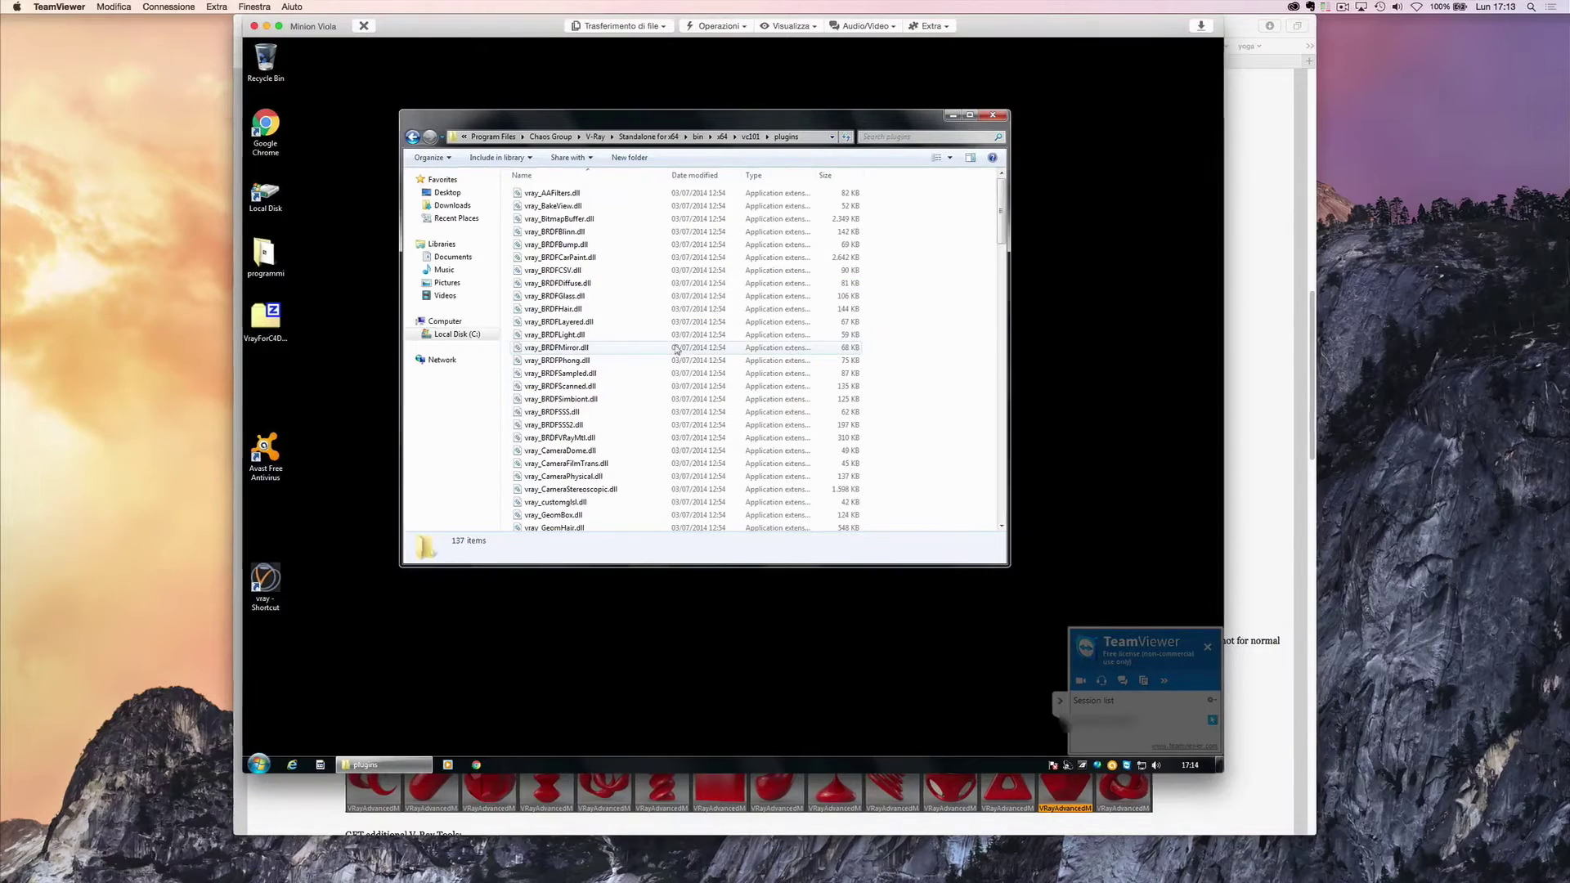
{"action": "key", "text": "alt+F4"}
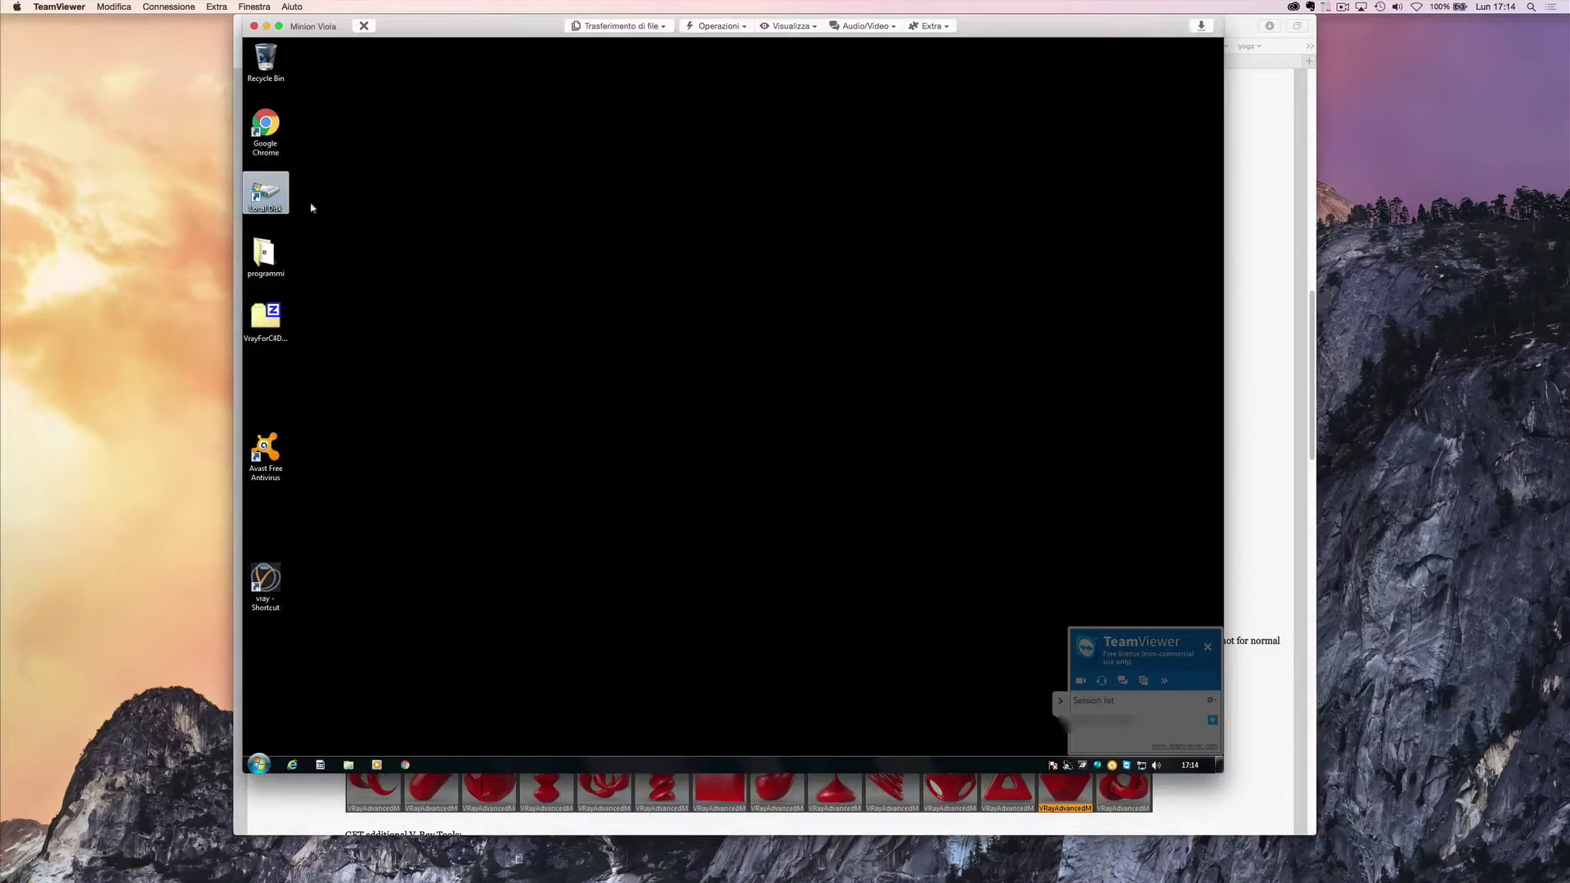
- Browse to C:\Program Files\Chaos Group\V-Ray\Standalone for x64\bin\x64\vc101 on the remote PC
{"action": "key", "text": "Return"}
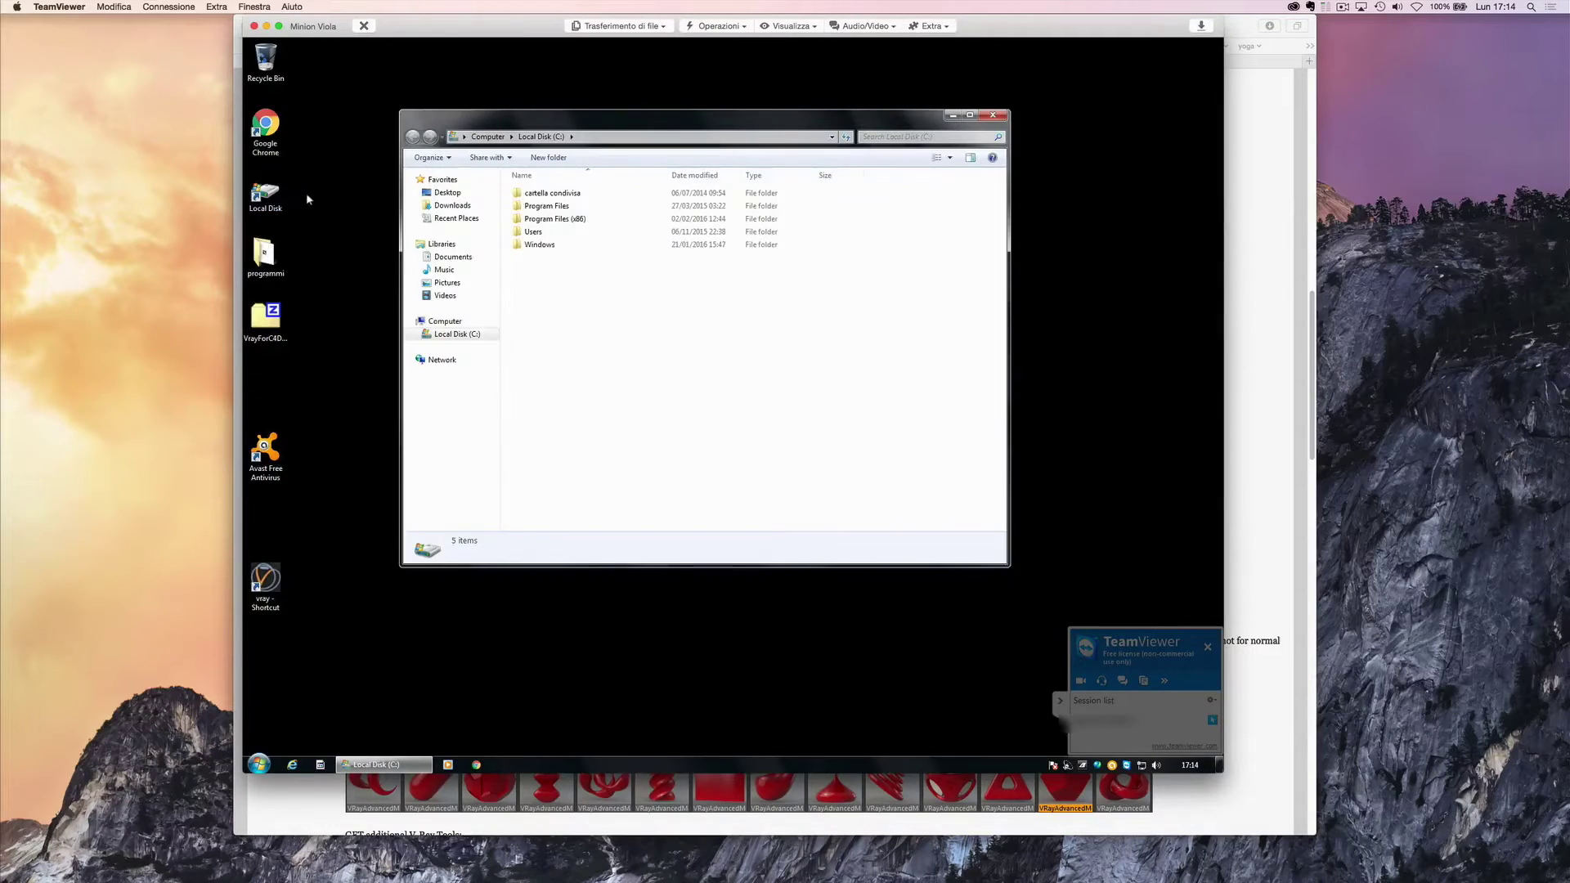
{"action": "double_click", "coordinate": [550, 207]}
{"action": "double_click", "coordinate": [556, 219]}
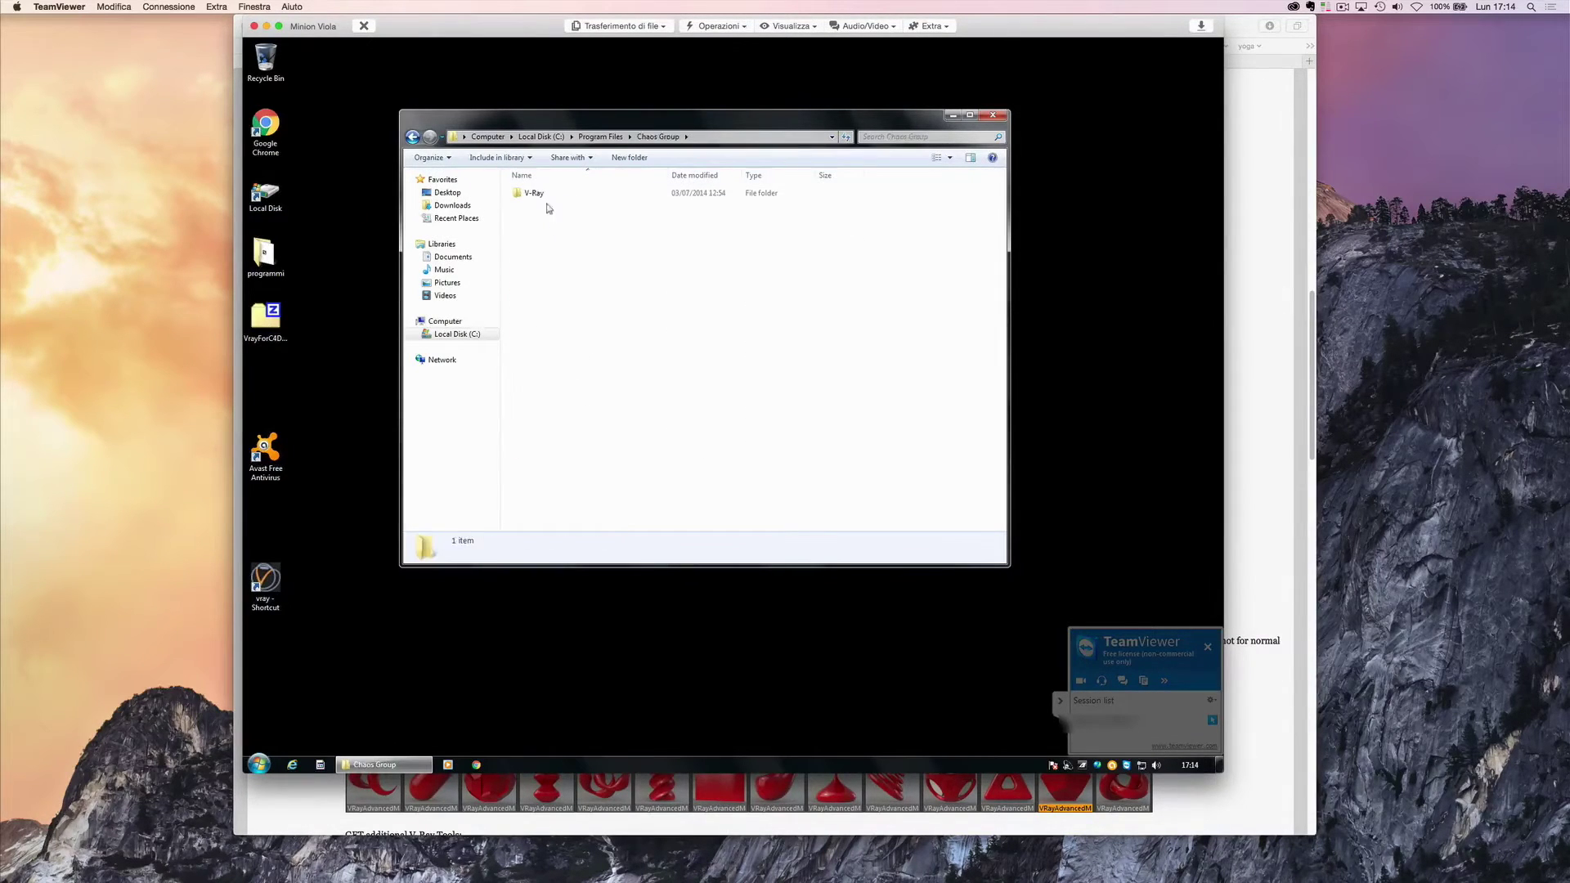
{"action": "double_click", "coordinate": [540, 195]}
{"action": "double_click", "coordinate": [537, 195]}
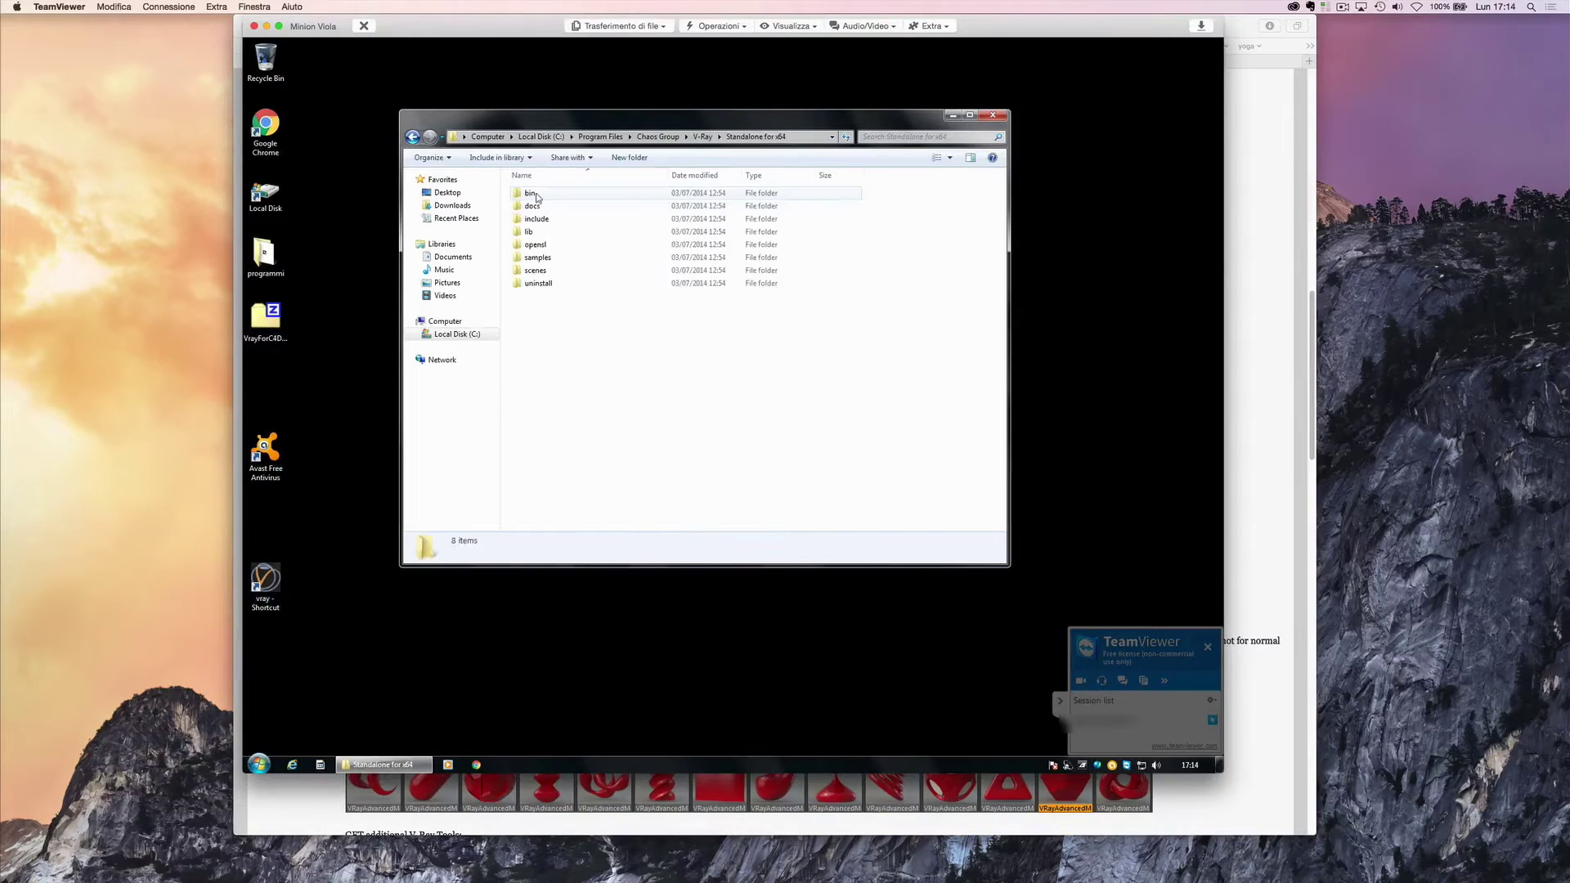
{"action": "double_click", "coordinate": [533, 194]}
{"action": "double_click", "coordinate": [525, 194]}
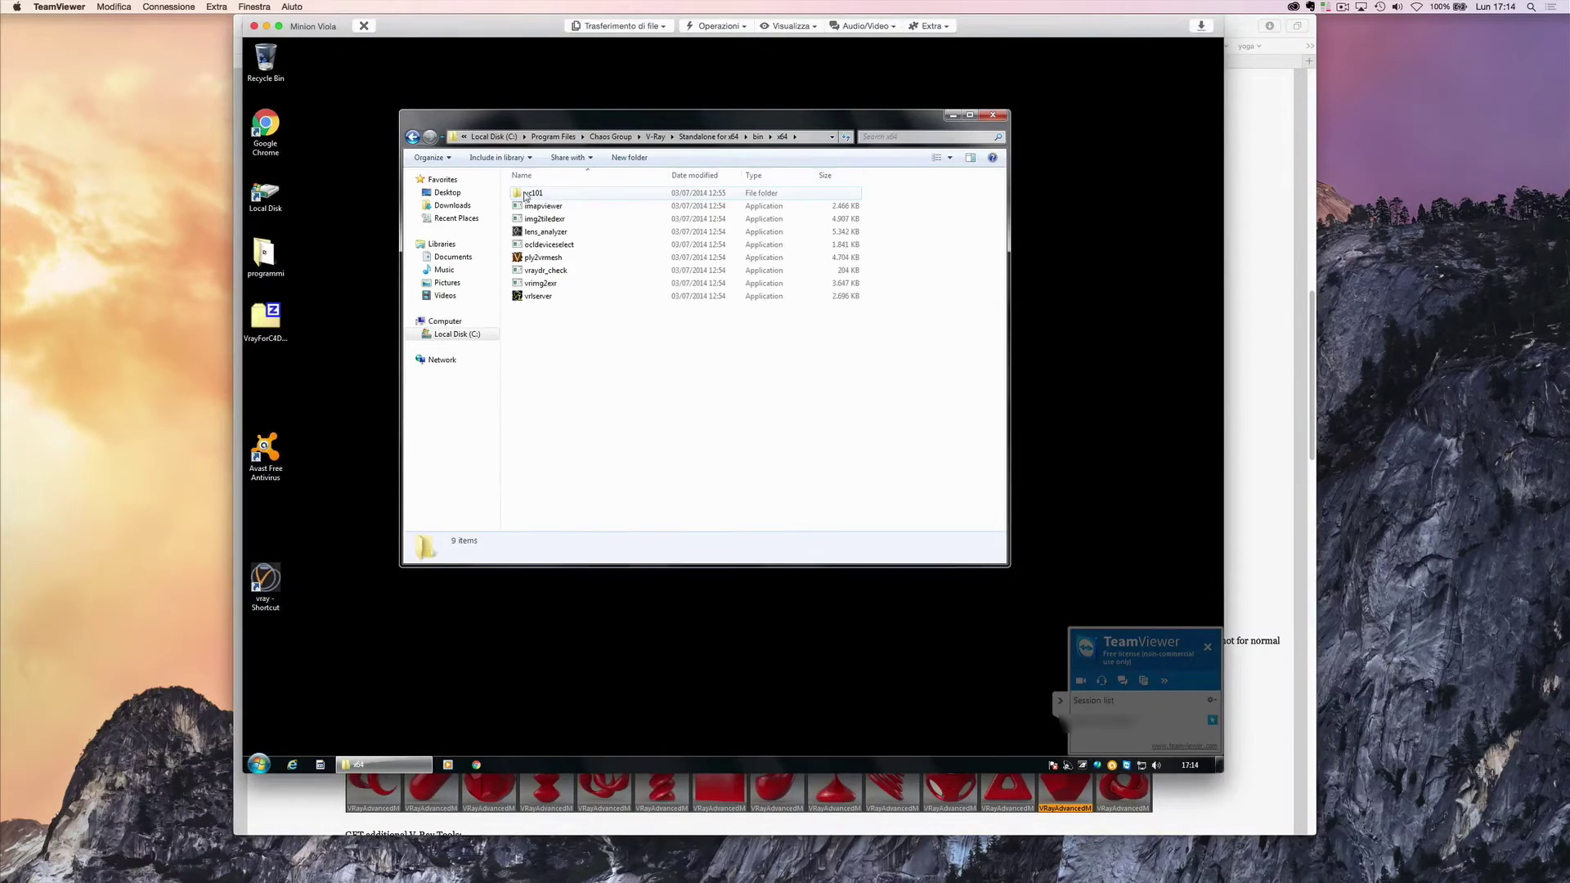
{"action": "double_click", "coordinate": [528, 194]}
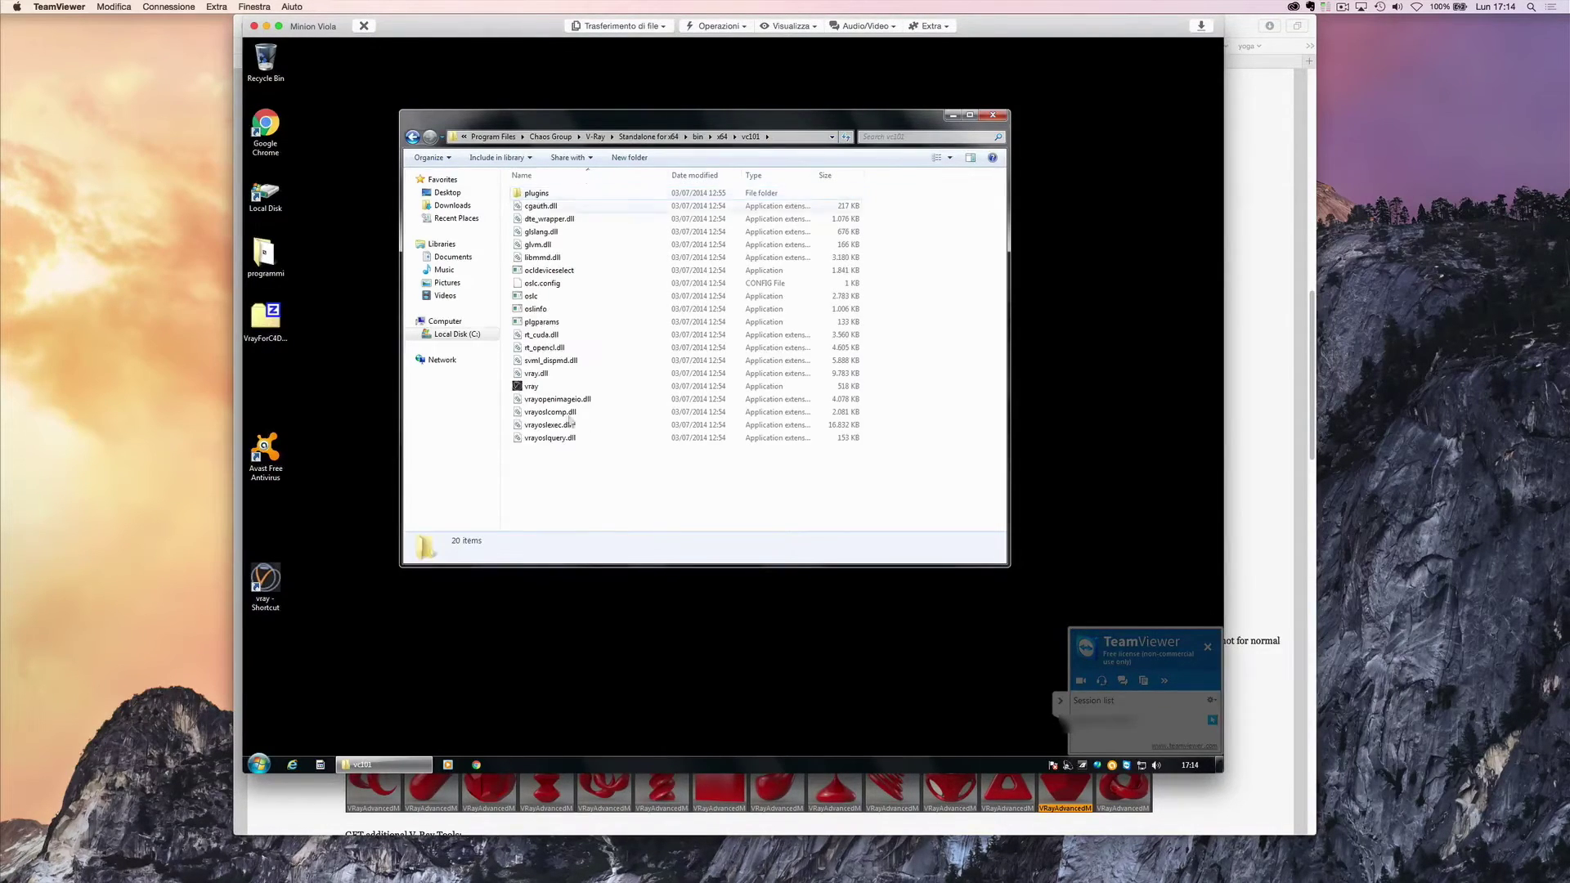
- Confirm the vray shortcut's Target ends with -server, then launch V-Ray Standalone from it
{"action": "right_click", "coordinate": [530, 386]}
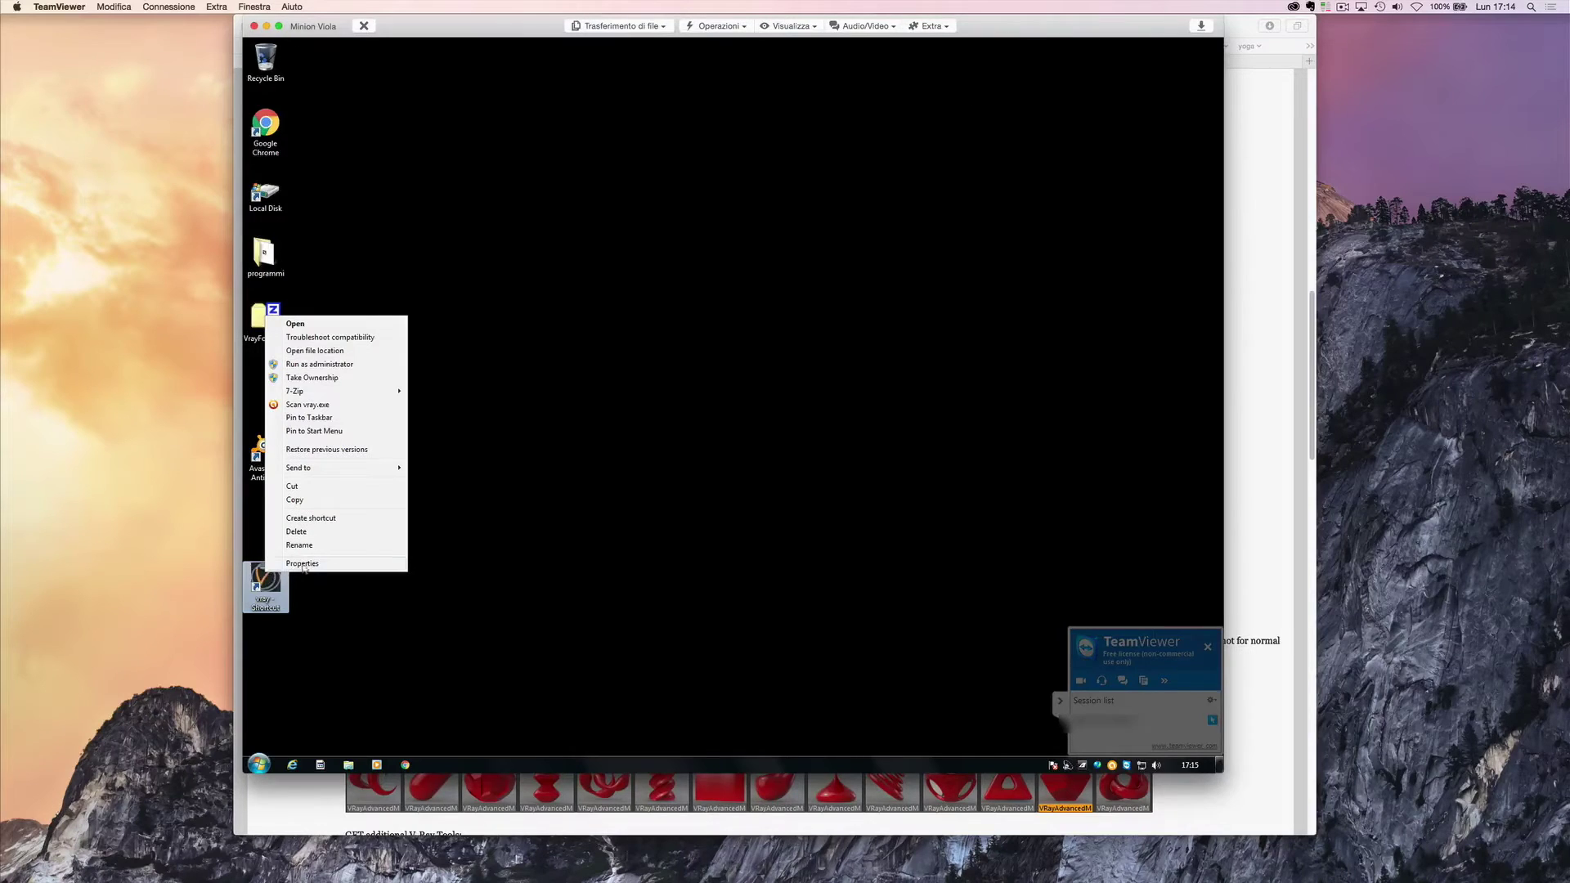
{"action": "left_click", "coordinate": [308, 564]}
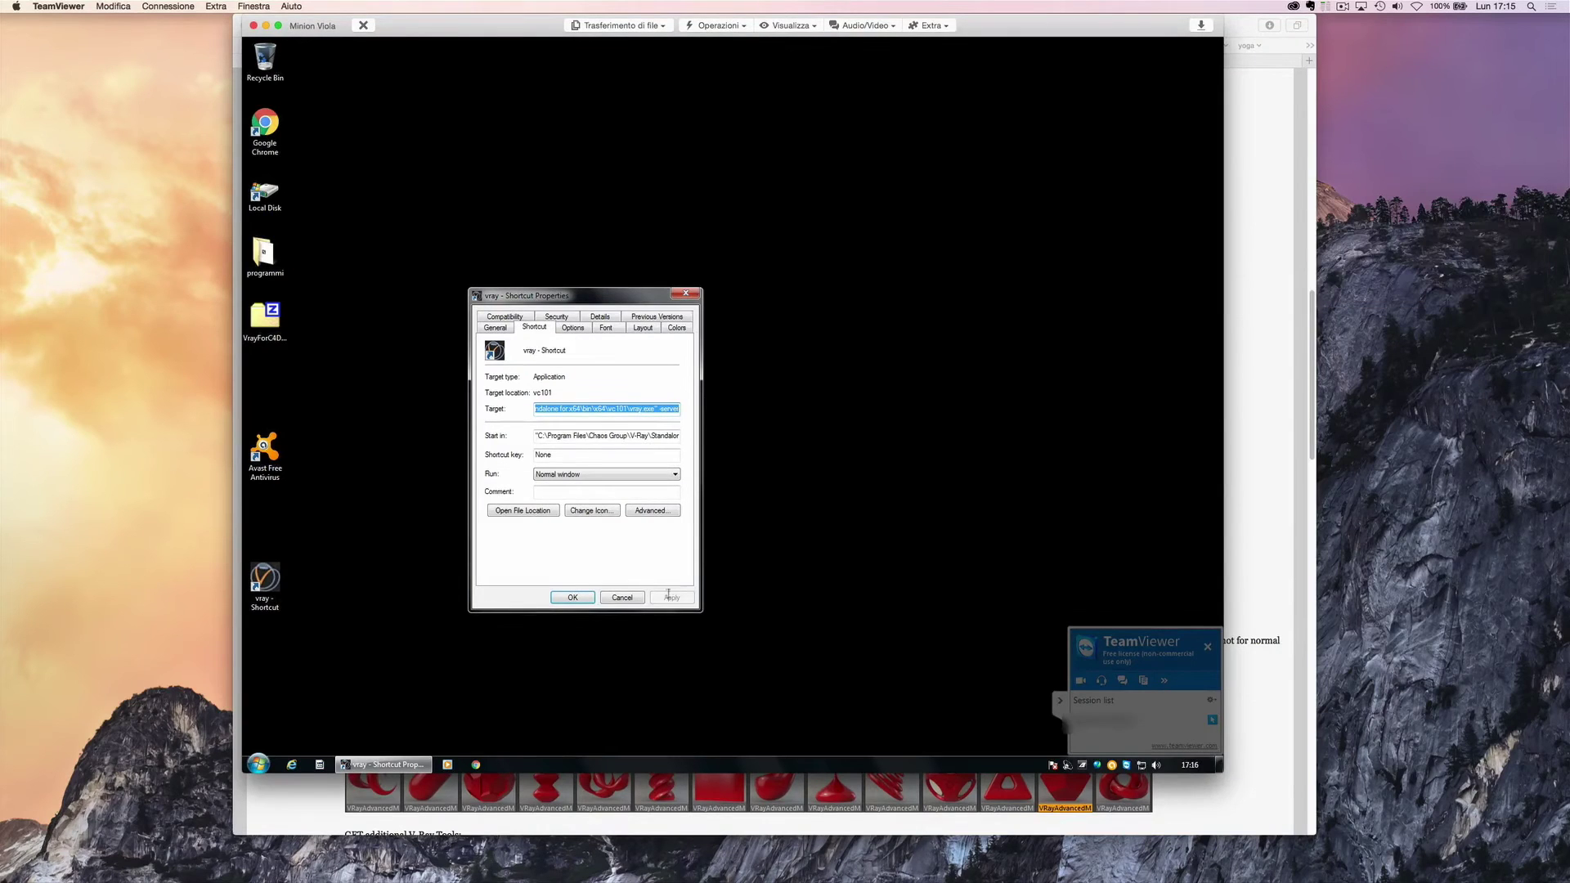
{"action": "left_click", "coordinate": [573, 597]}
{"action": "key", "text": "Return"}
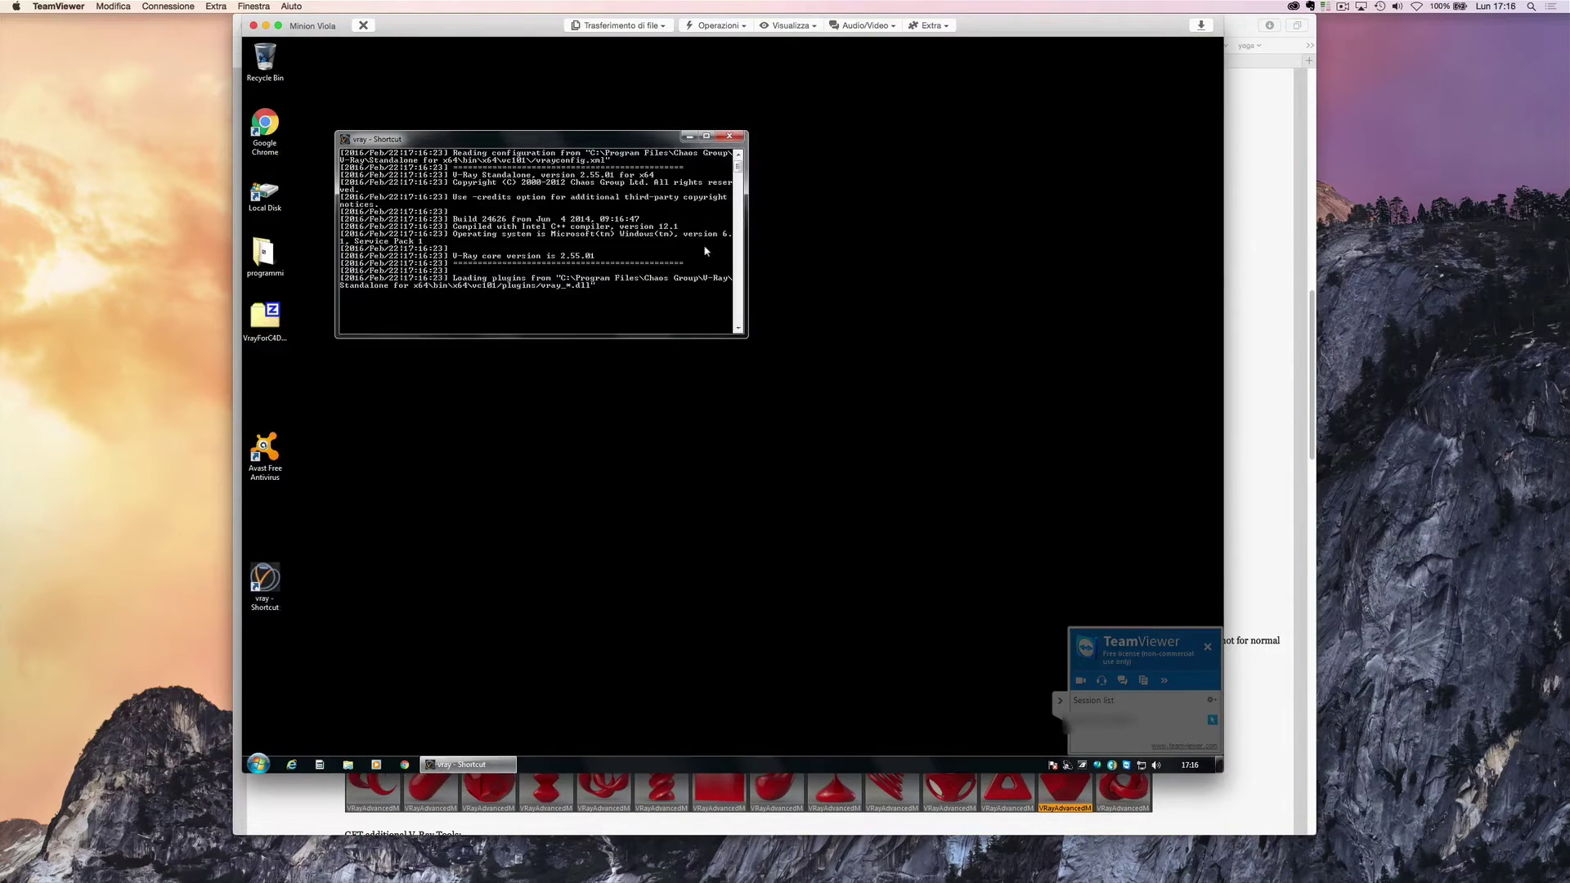
- Move the V-Ray console into view and let it enter server mode on port 20207
{"action": "left_click_drag", "start_coordinate": [552, 141], "coordinate": [639, 133]}
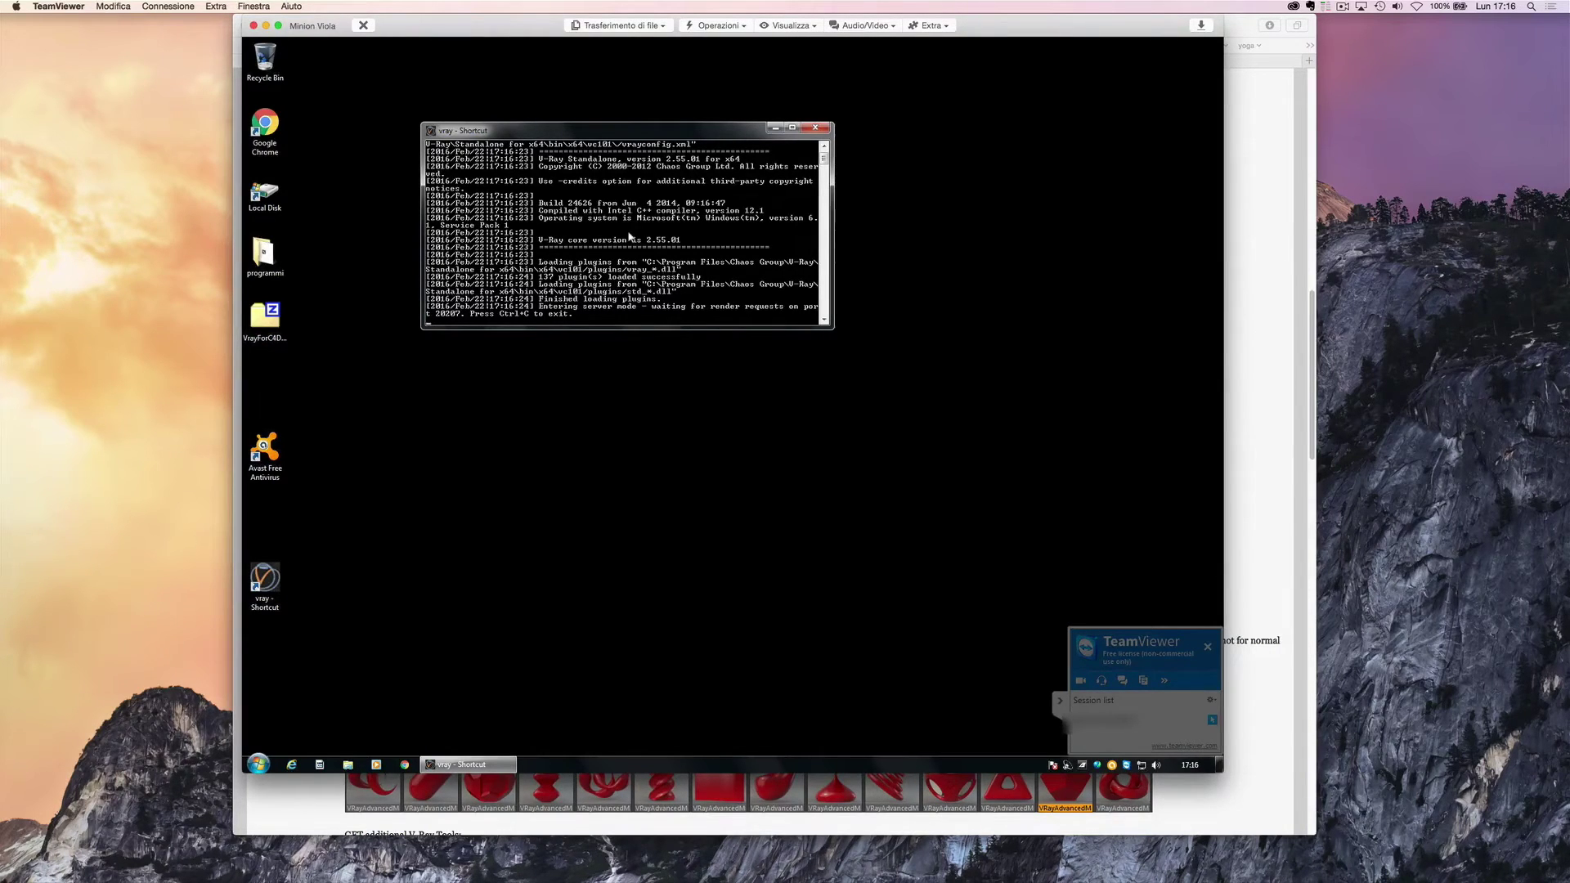
{"action": "right_click", "coordinate": [1143, 766]}
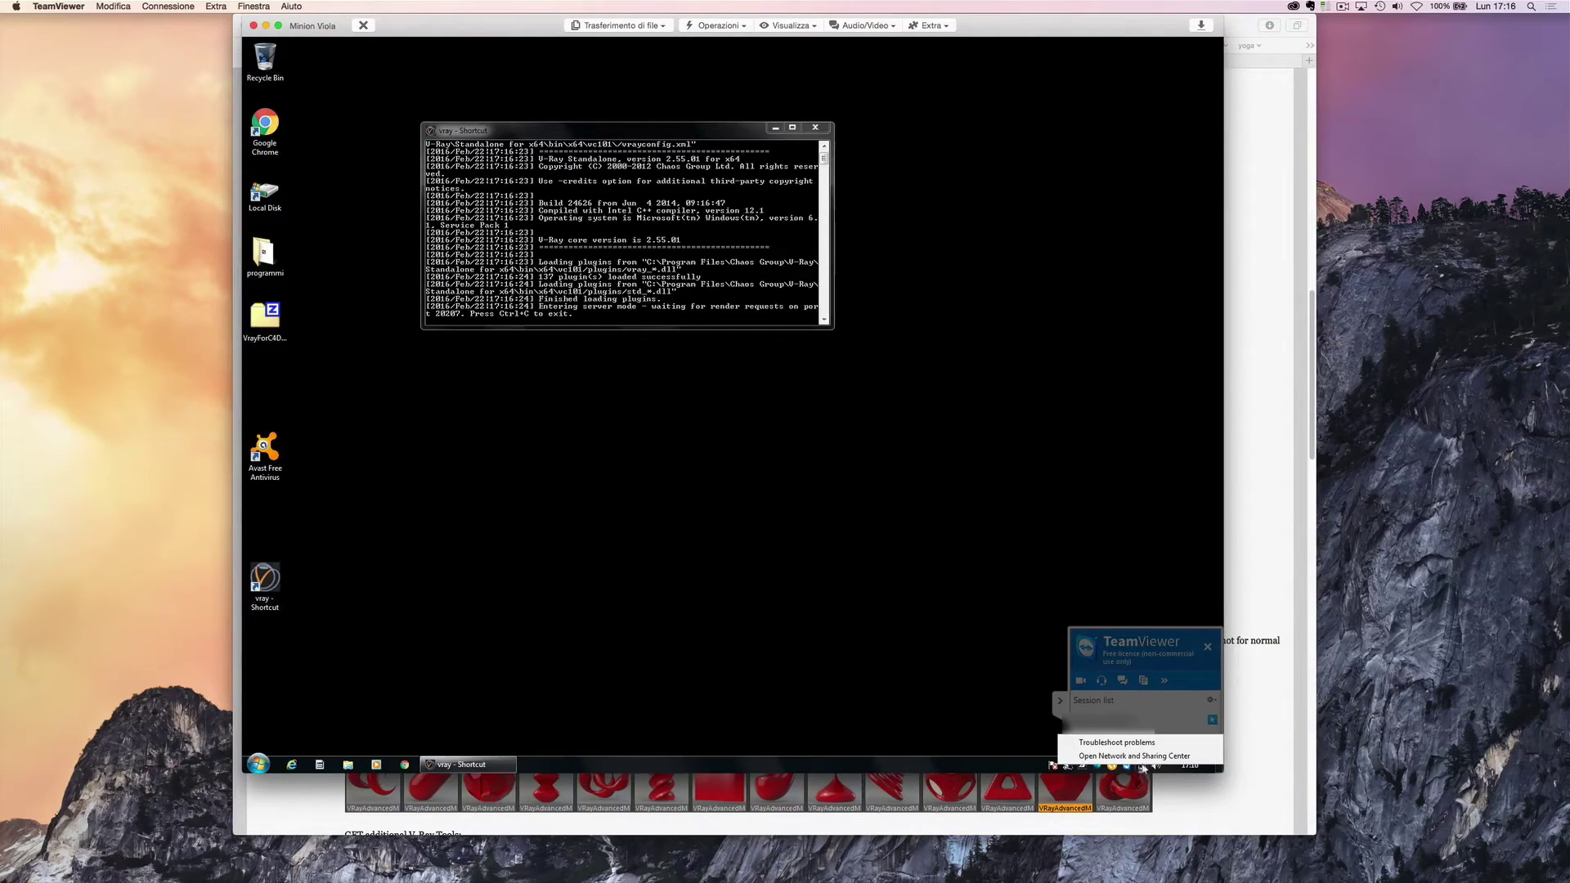
- Open the TCP/IPv4 properties of Local Area Connection 2 via Network and Sharing Center's adapter list
{"action": "left_click", "coordinate": [1087, 757]}
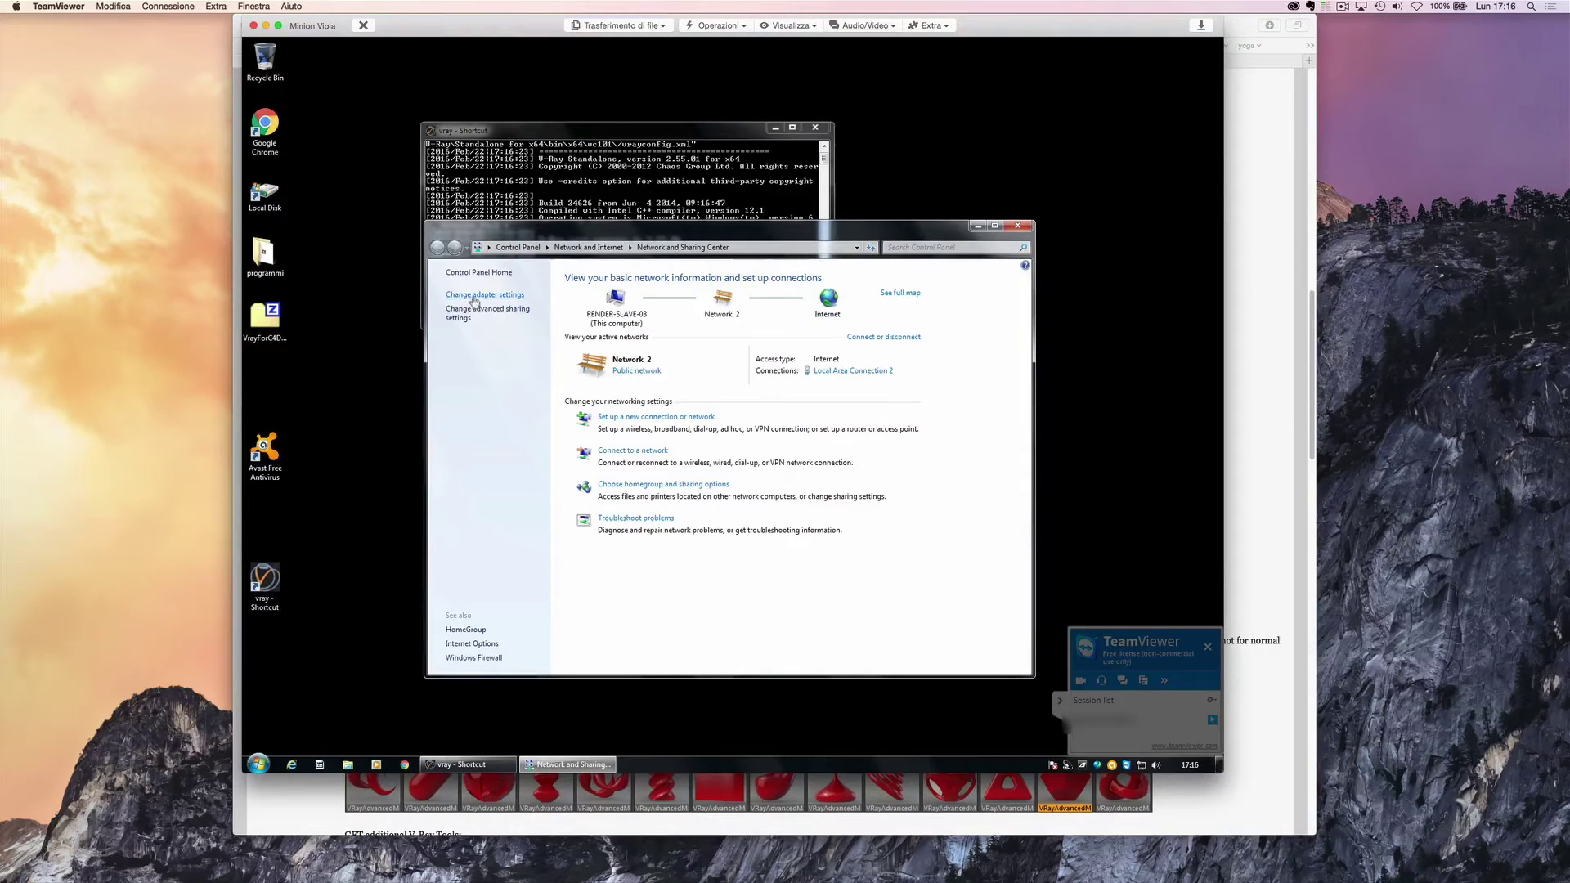
{"action": "left_click", "coordinate": [475, 297]}
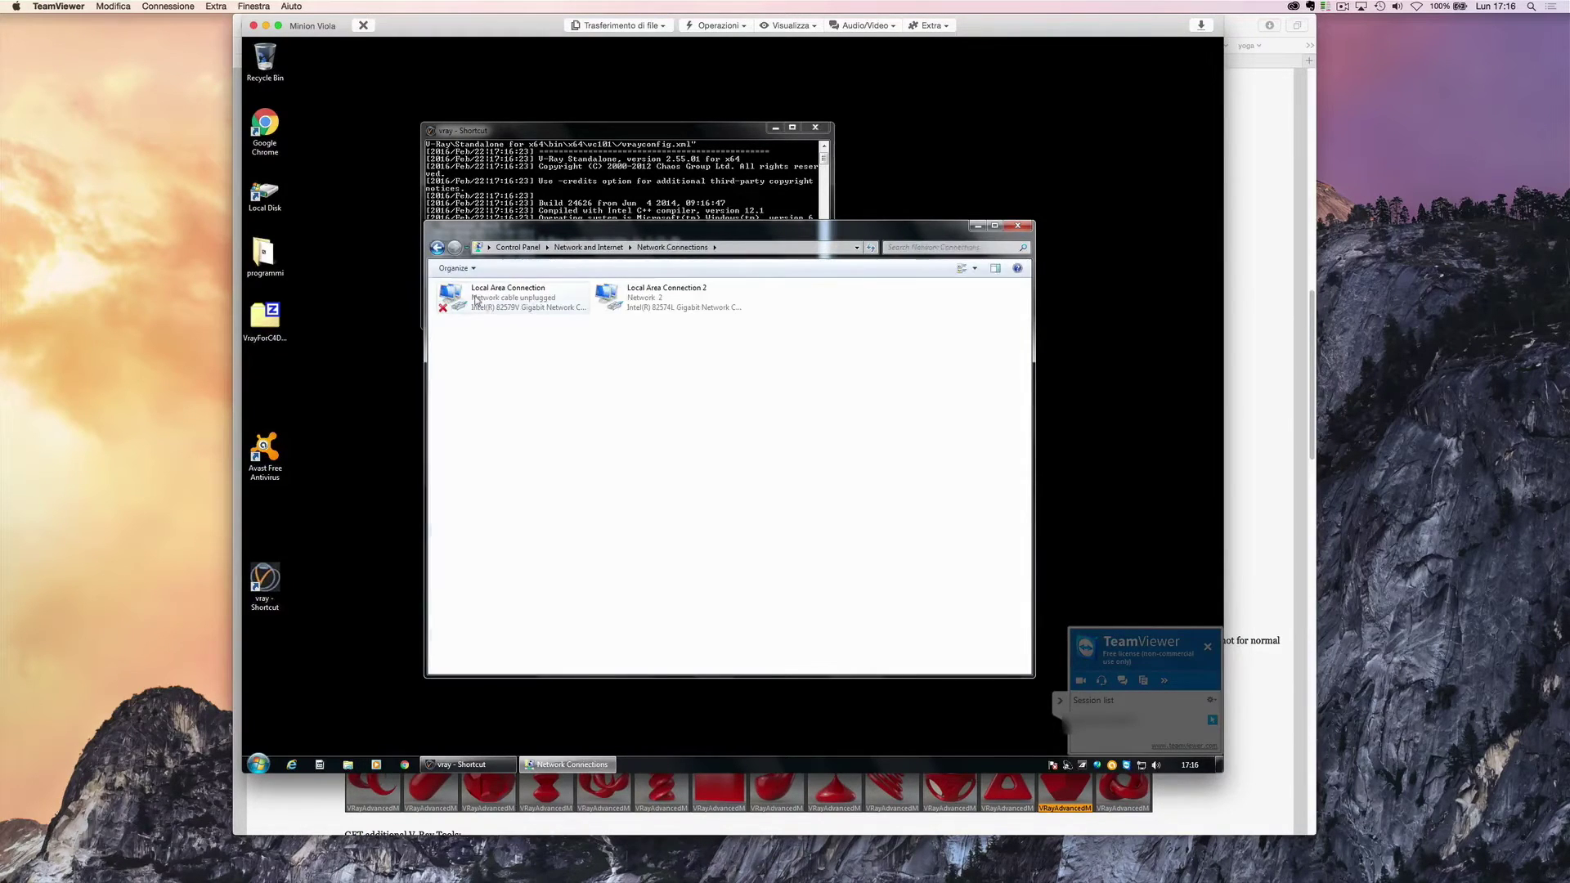
{"action": "right_click", "coordinate": [612, 292]}
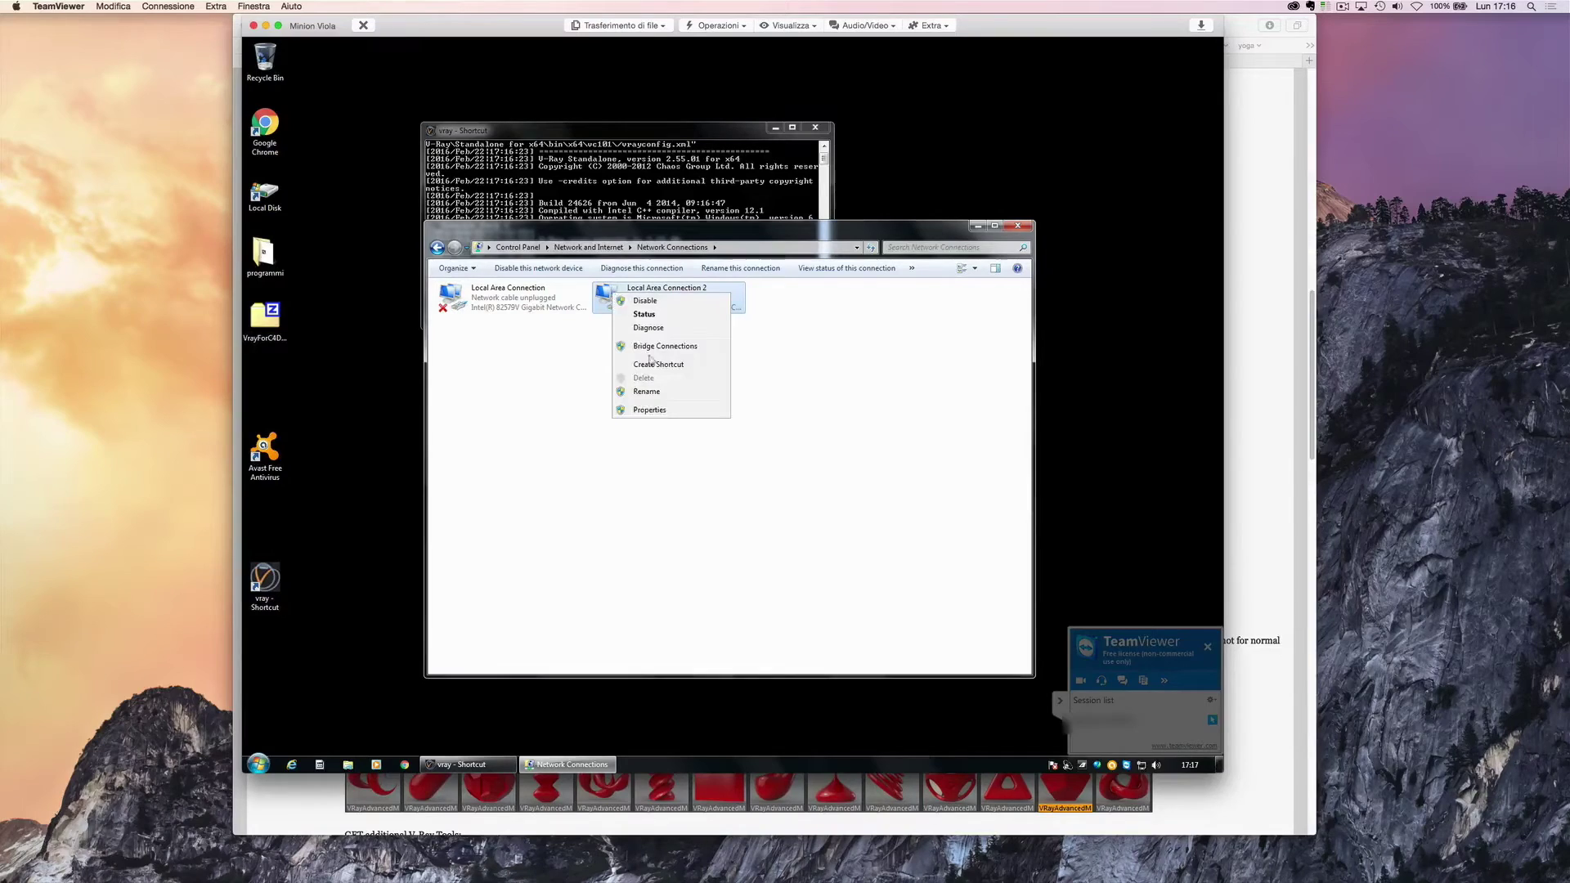
{"action": "left_click", "coordinate": [650, 411]}
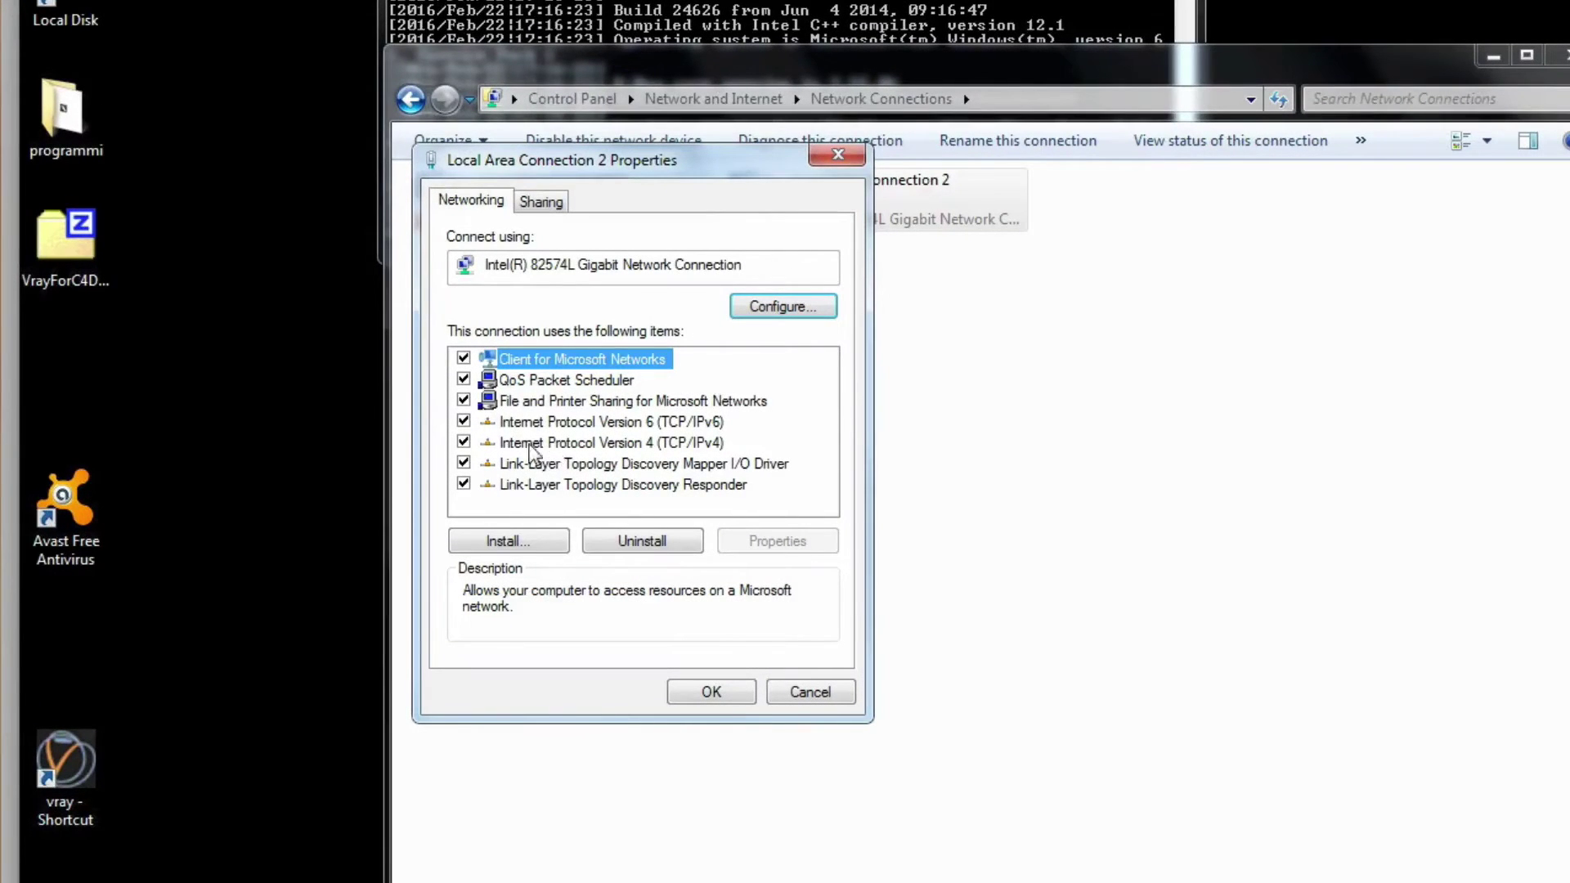
{"action": "double_click", "coordinate": [663, 444]}
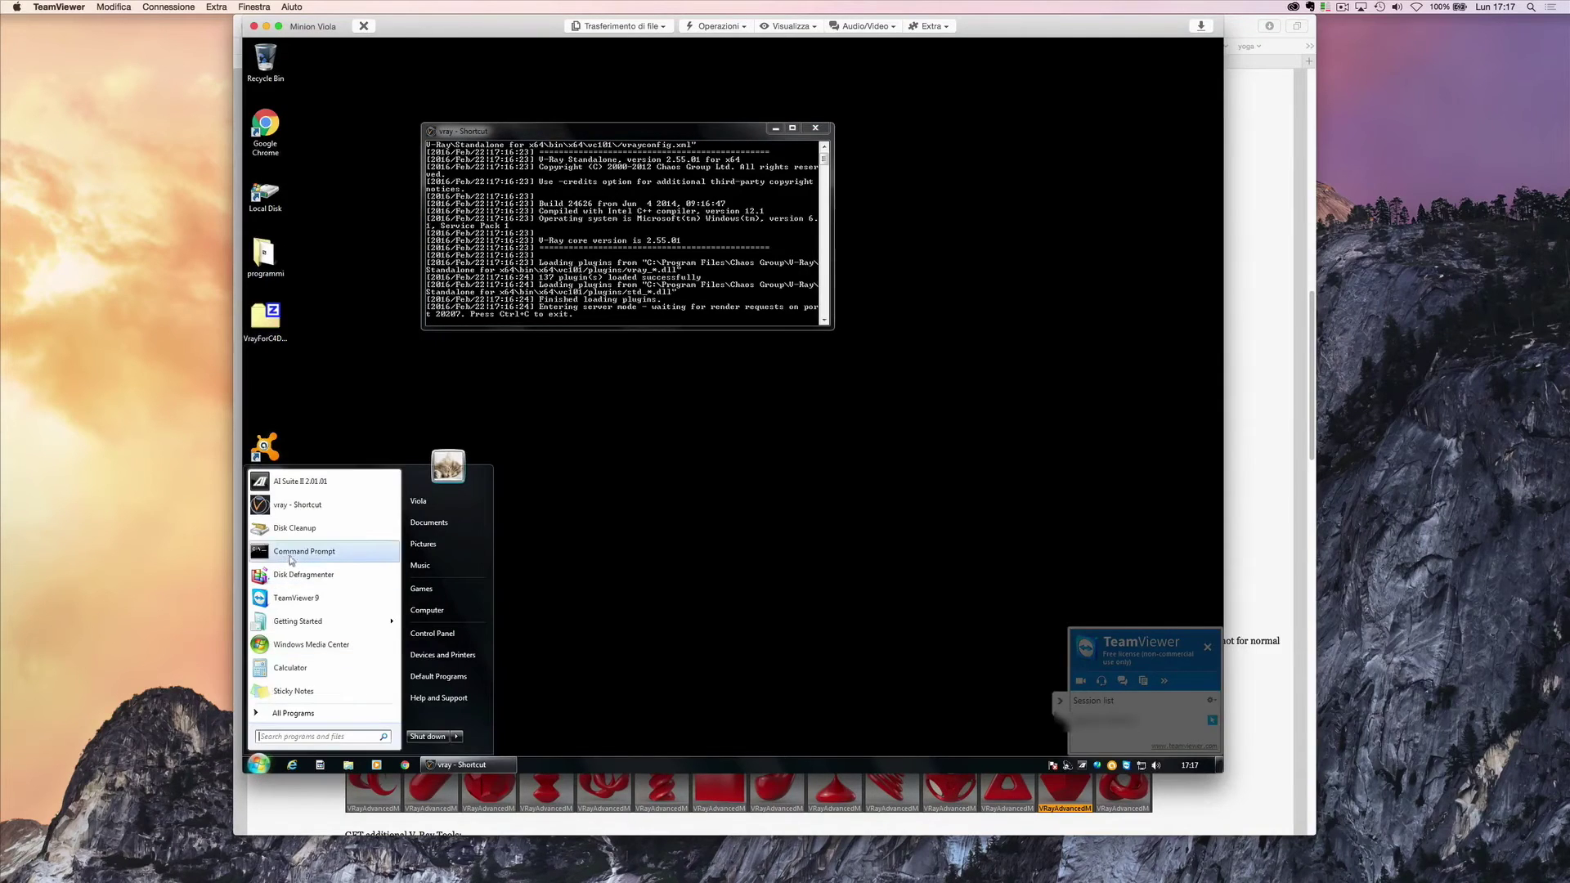
- Run ipconfig in an administrator Command Prompt to list the remote PC's IP addresses
{"action": "left_click", "coordinate": [292, 557]}
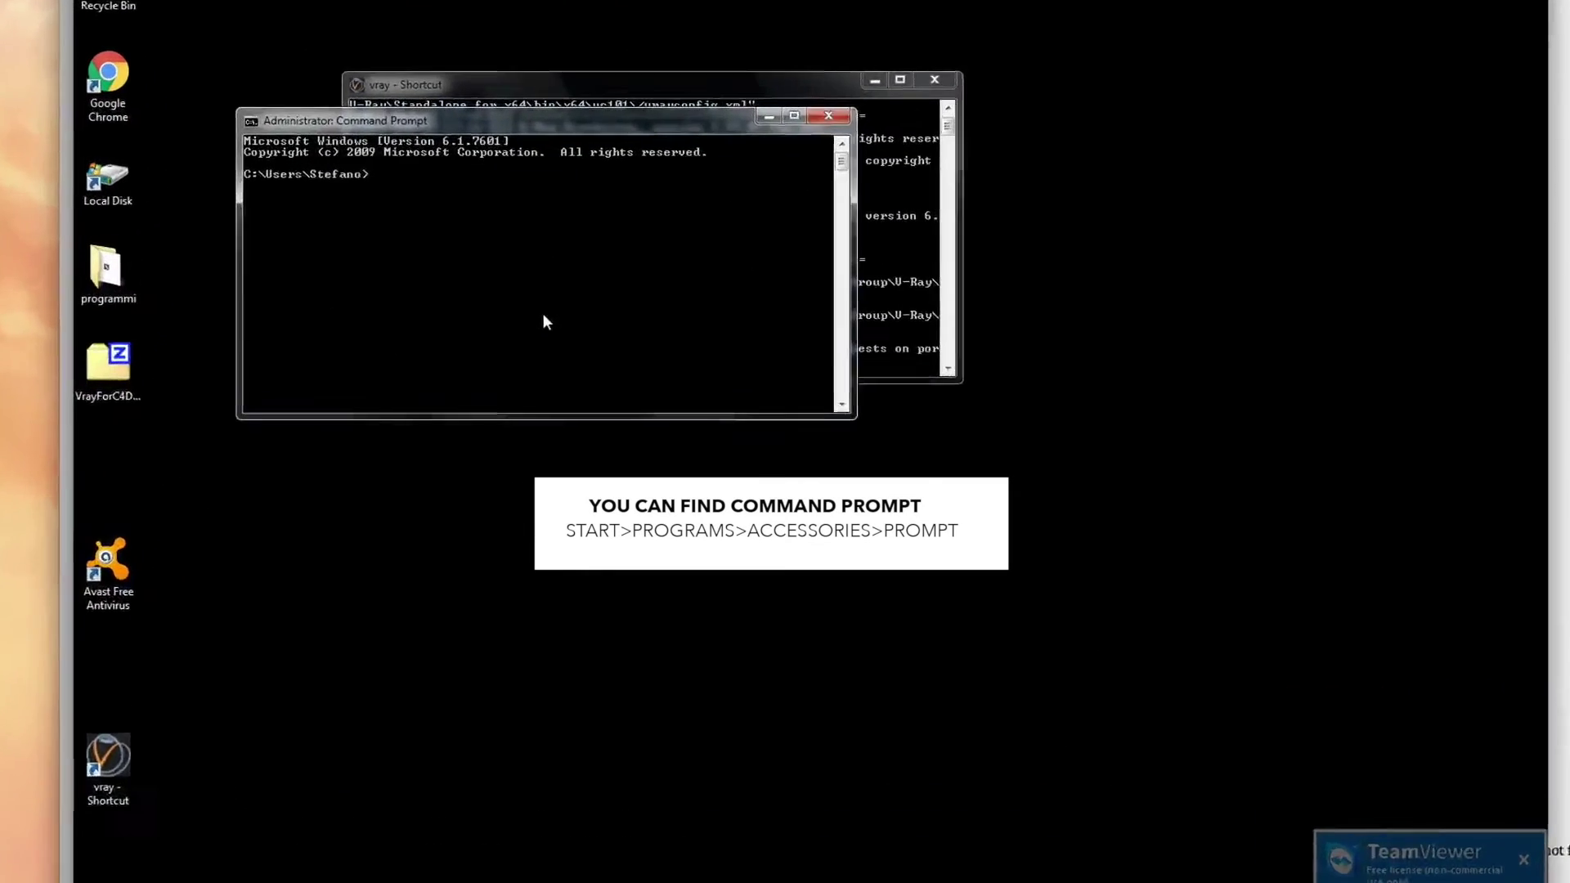
{"action": "type", "text": "ipcon"}
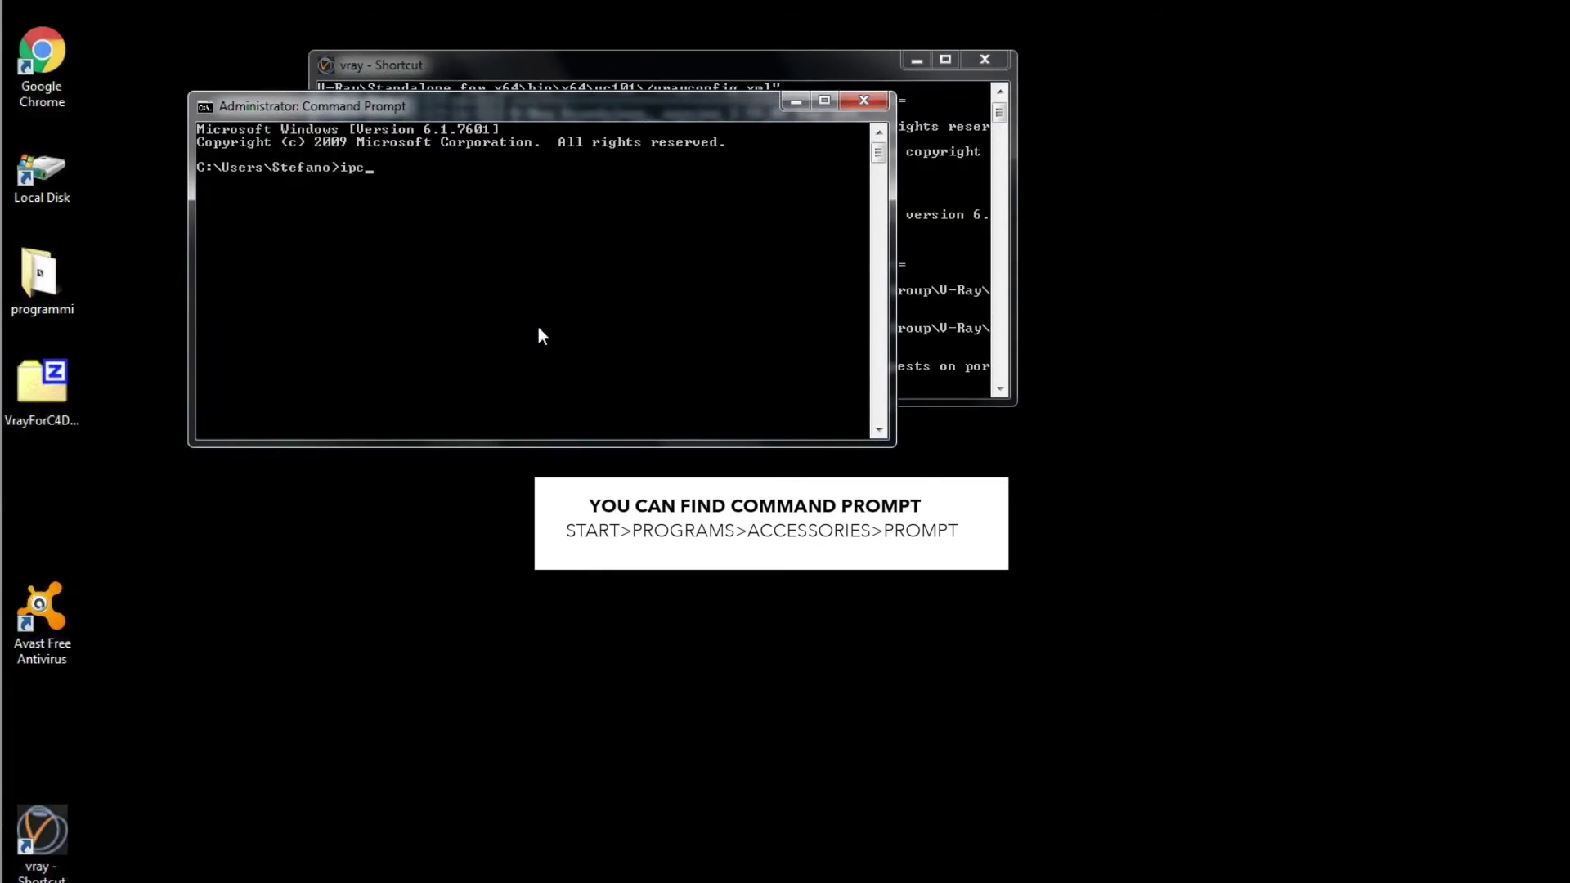
{"action": "type", "text": "fig"}
{"action": "key", "text": "Return"}
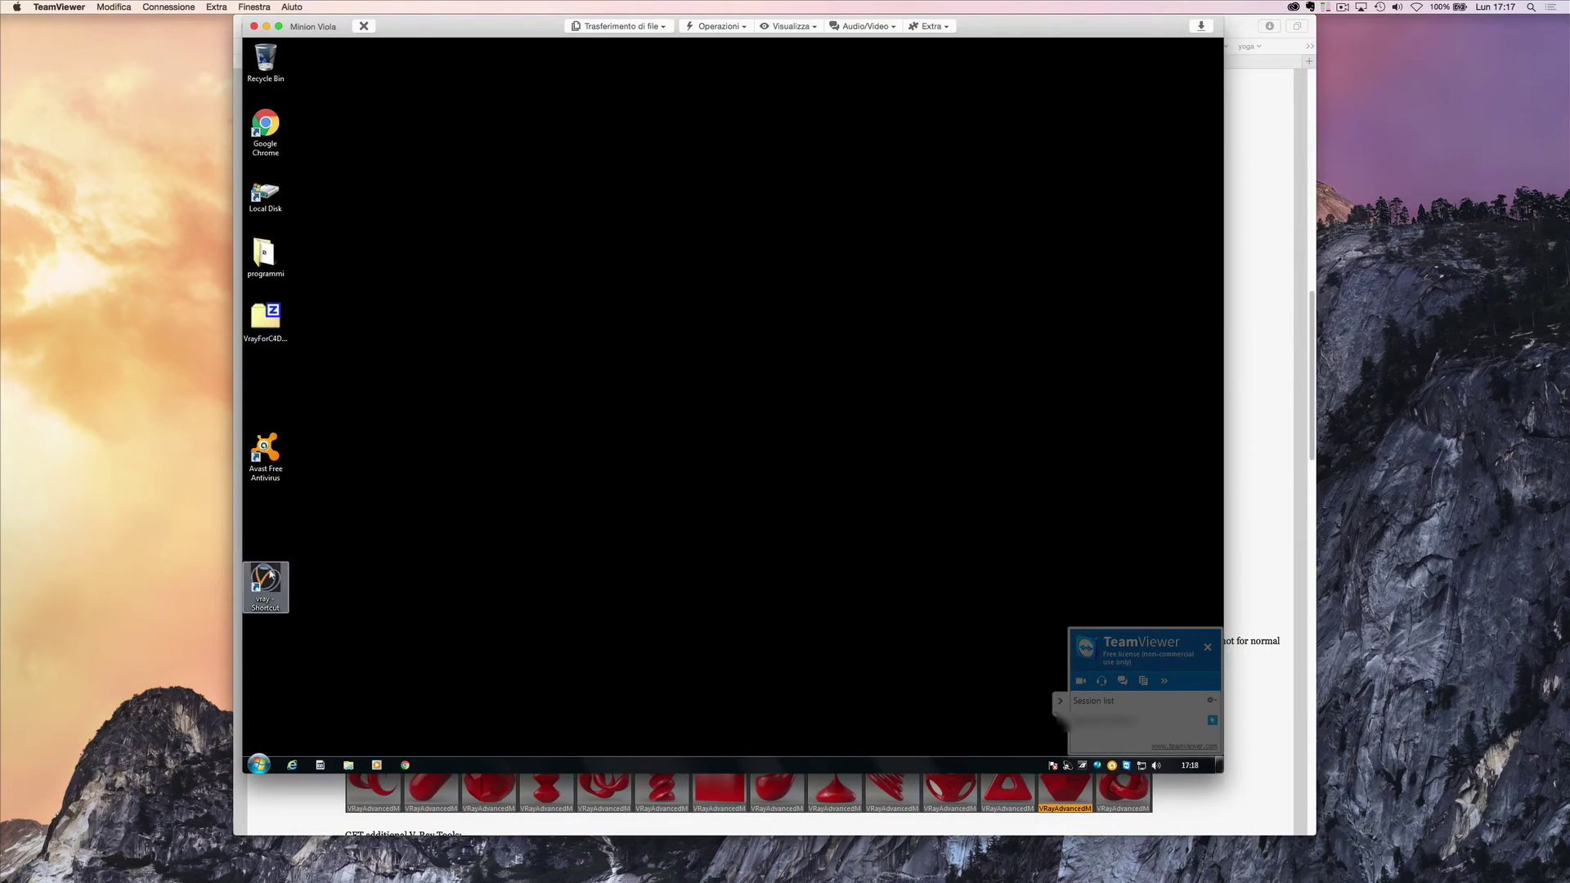
- Relaunch V-Ray Standalone in server mode from the vray shortcut
{"action": "double_click", "coordinate": [267, 578]}
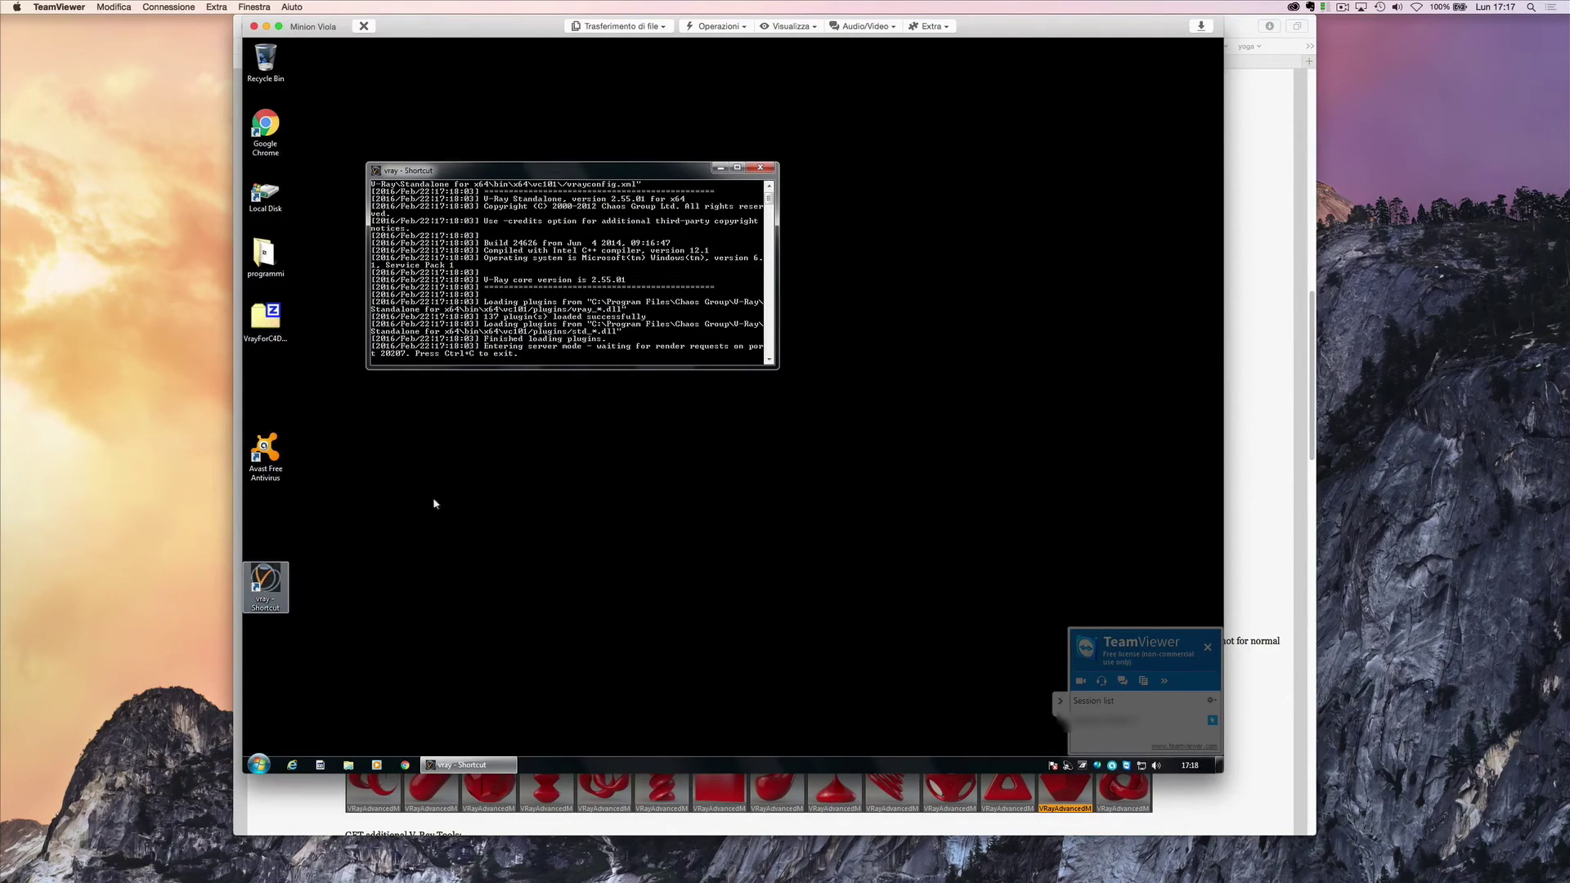
{"action": "key", "text": "ctrl+c"}
{"action": "left_click", "coordinate": [258, 765]}
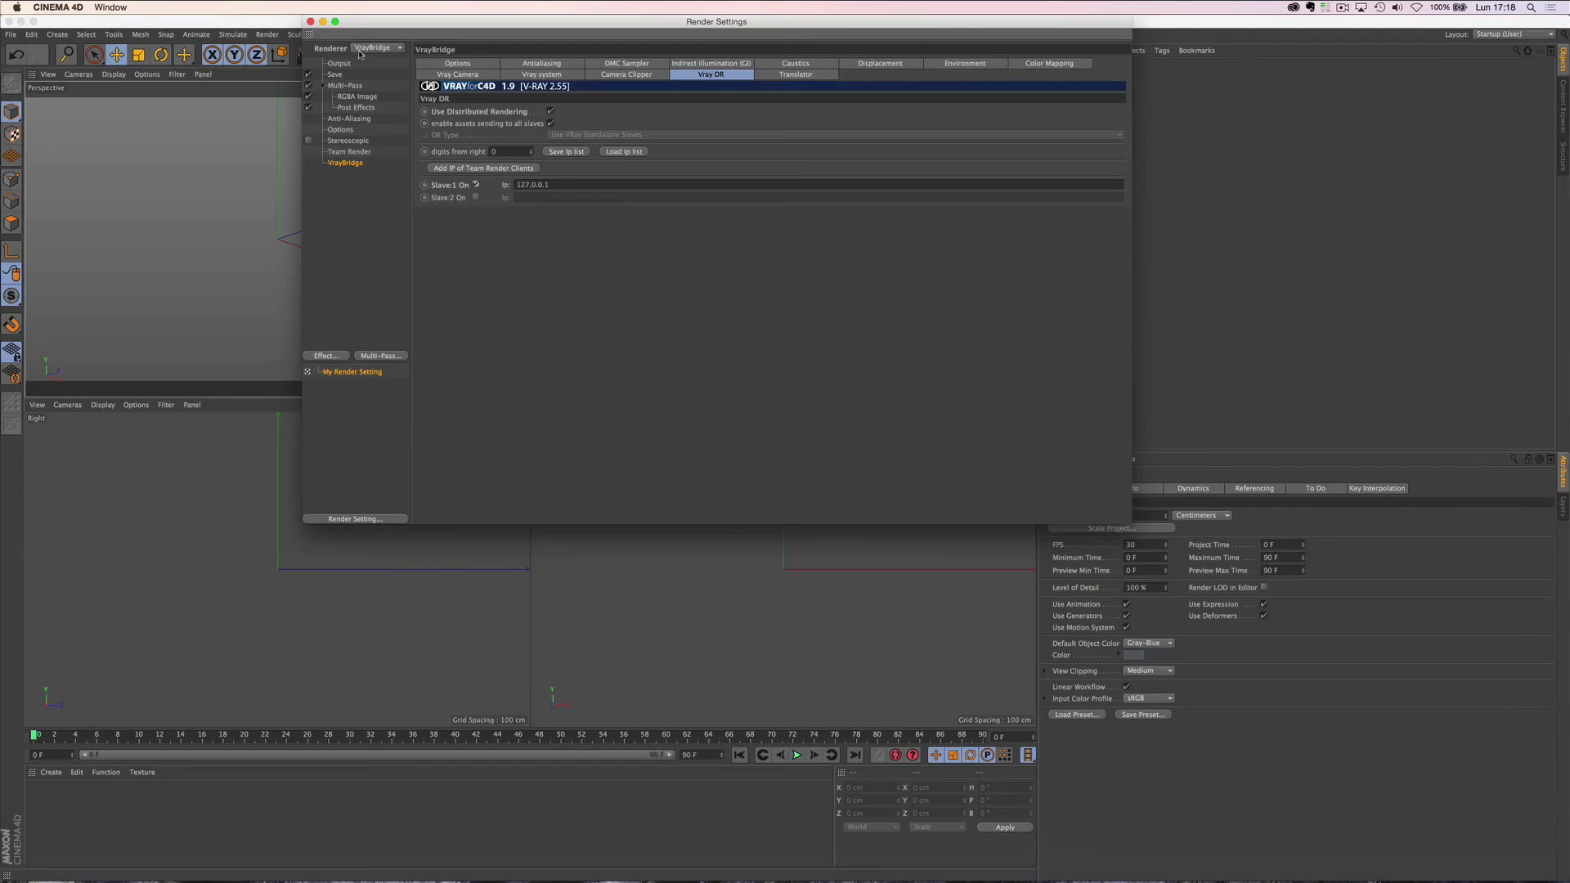
{"action": "left_click", "coordinate": [311, 22]}
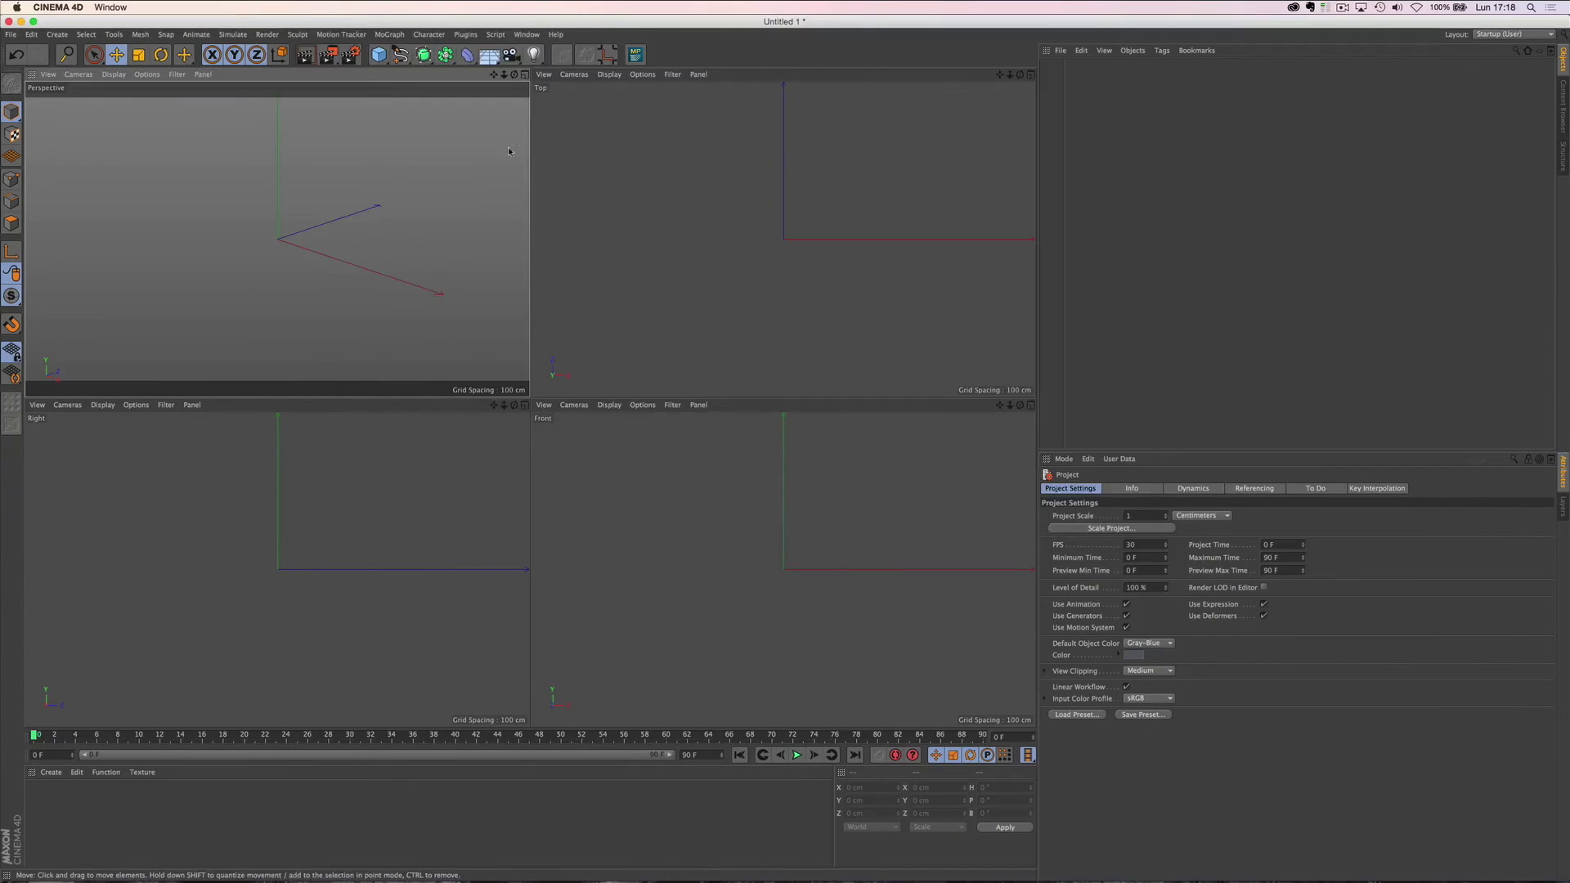
{"action": "left_click", "coordinate": [353, 54]}
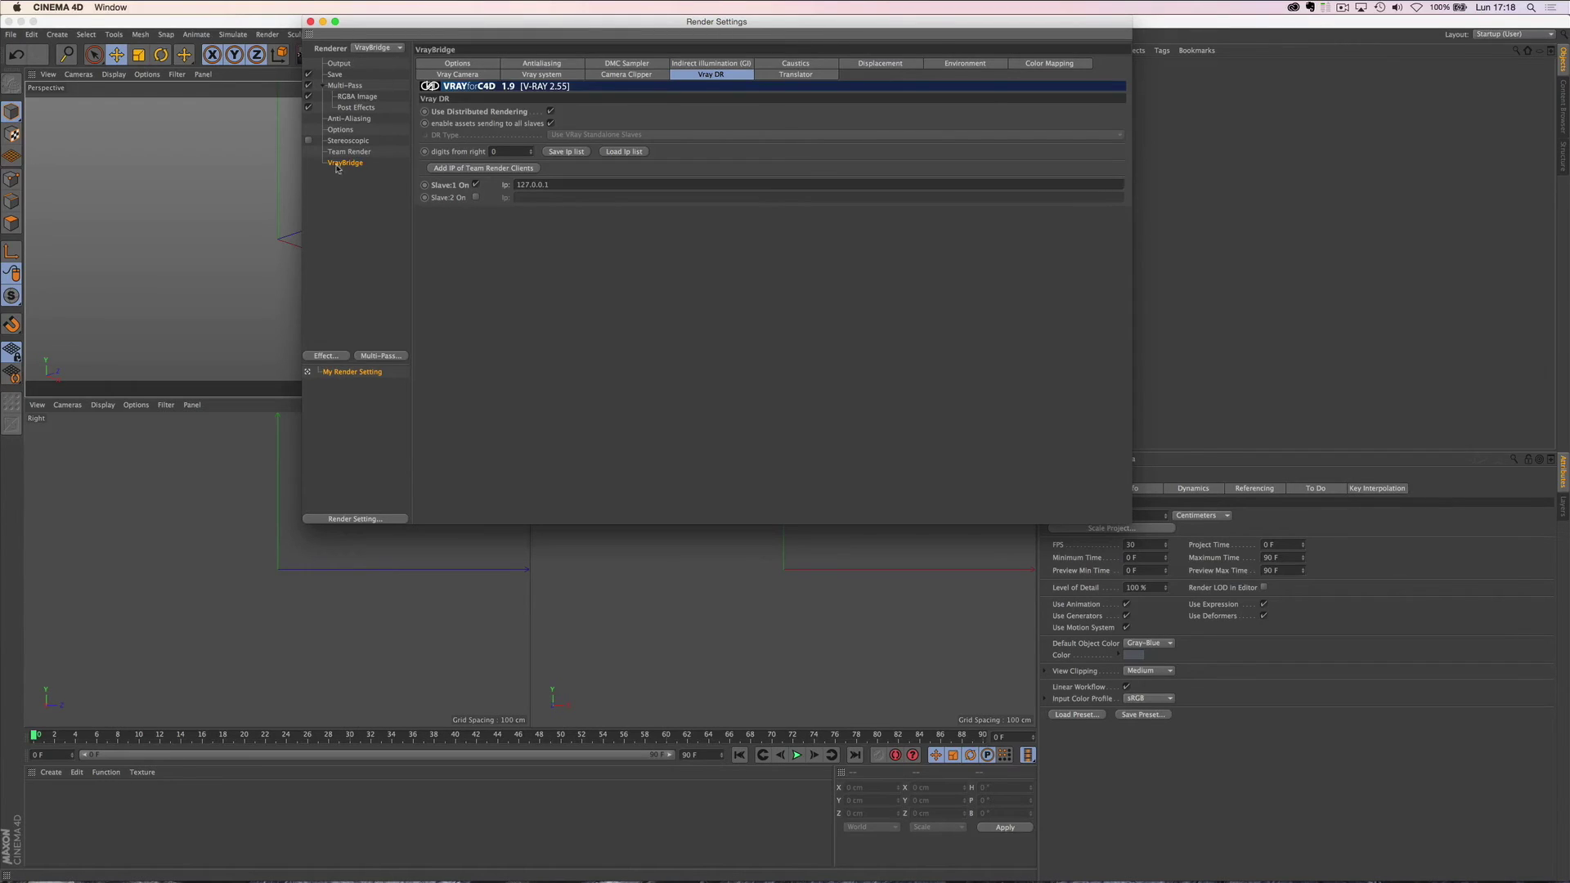